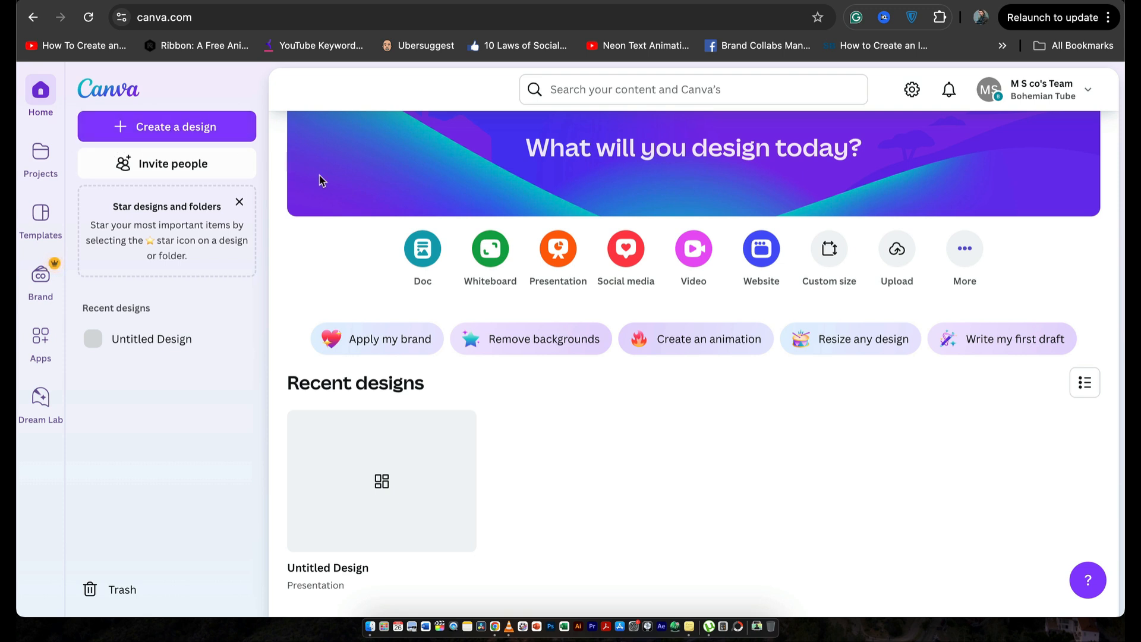
# Step: Open the recent Untitled Design presentation in the full editor
pyautogui.scroll(-2, 349, 257)
pyautogui.click(356, 415)
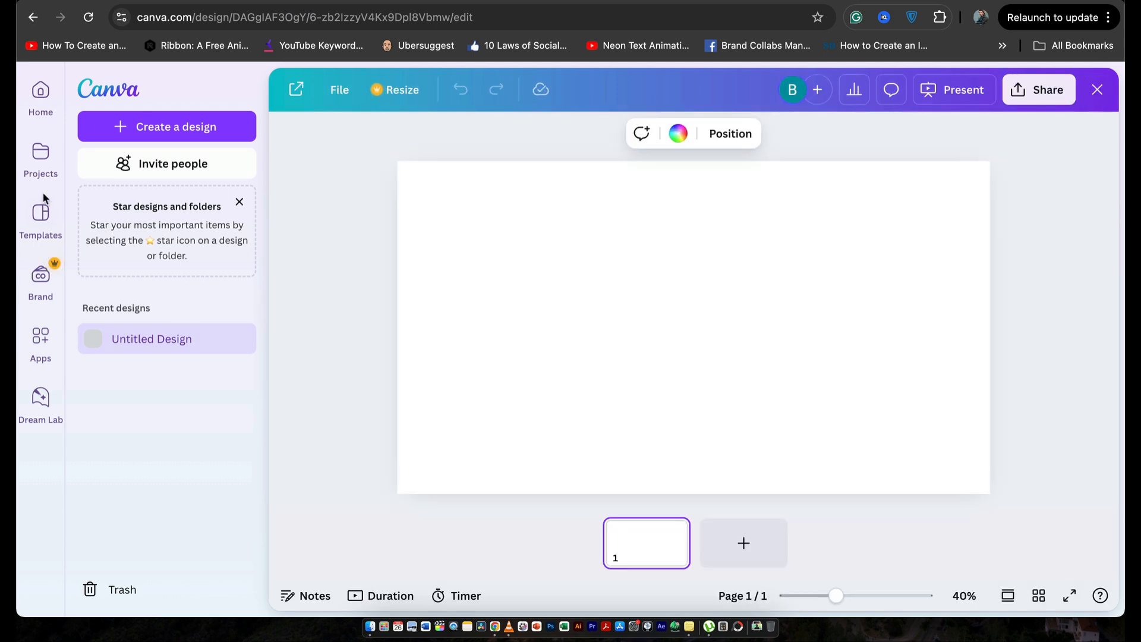
pyautogui.click(38, 215)
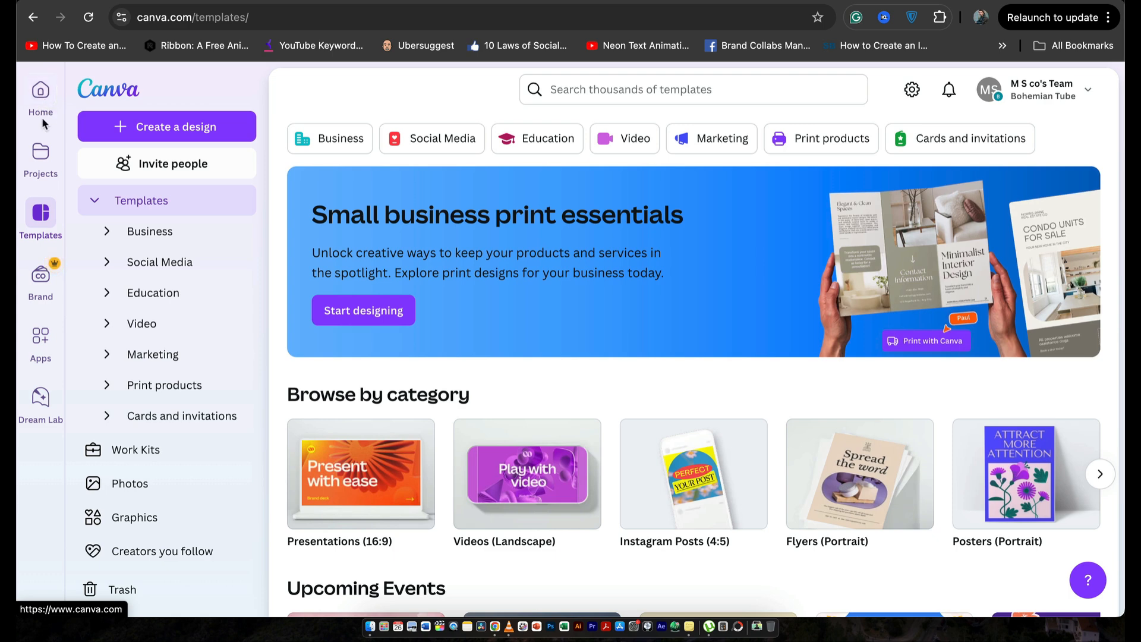
pyautogui.click(41, 98)
pyautogui.click(376, 476)
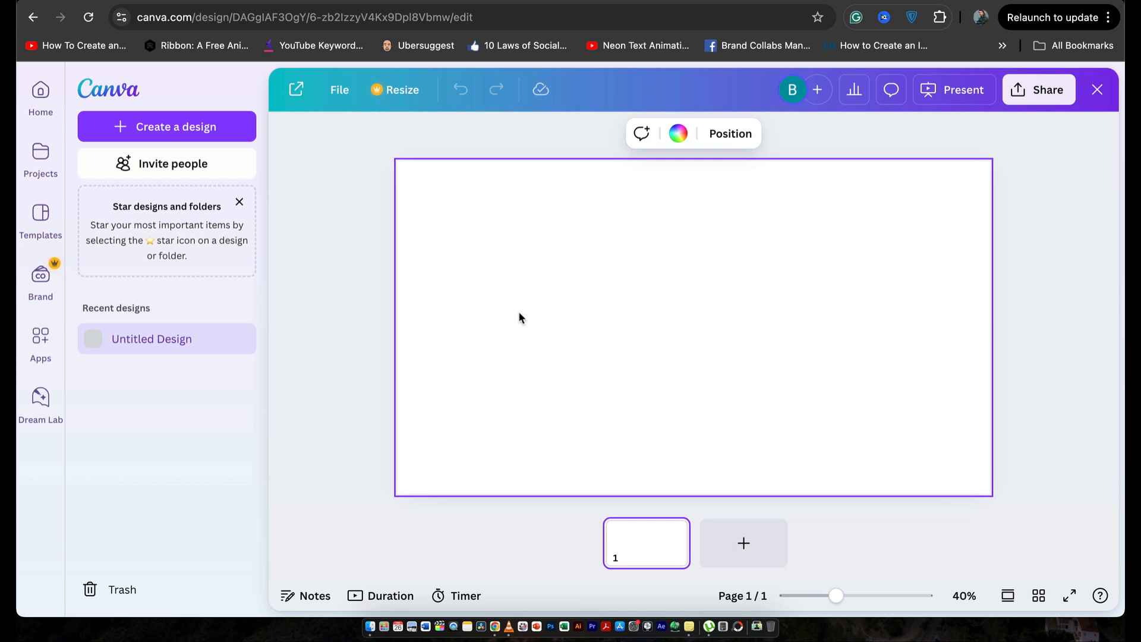
pyautogui.rightClick(572, 288)
pyautogui.click(568, 273)
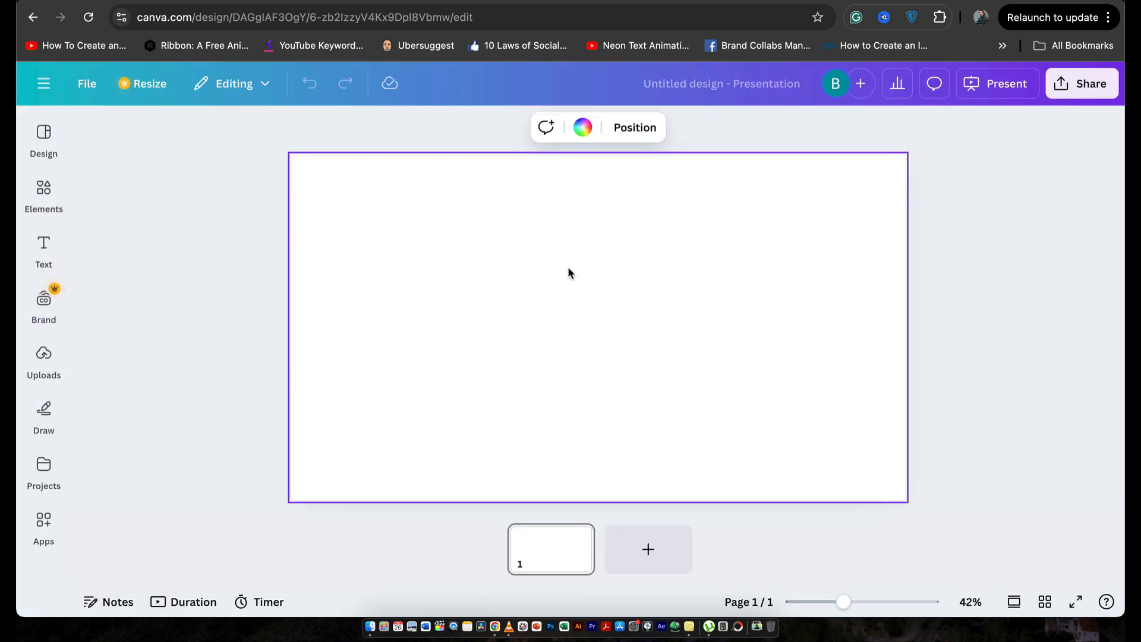
# Step: Search the design templates for "portaits"
pyautogui.click(48, 142)
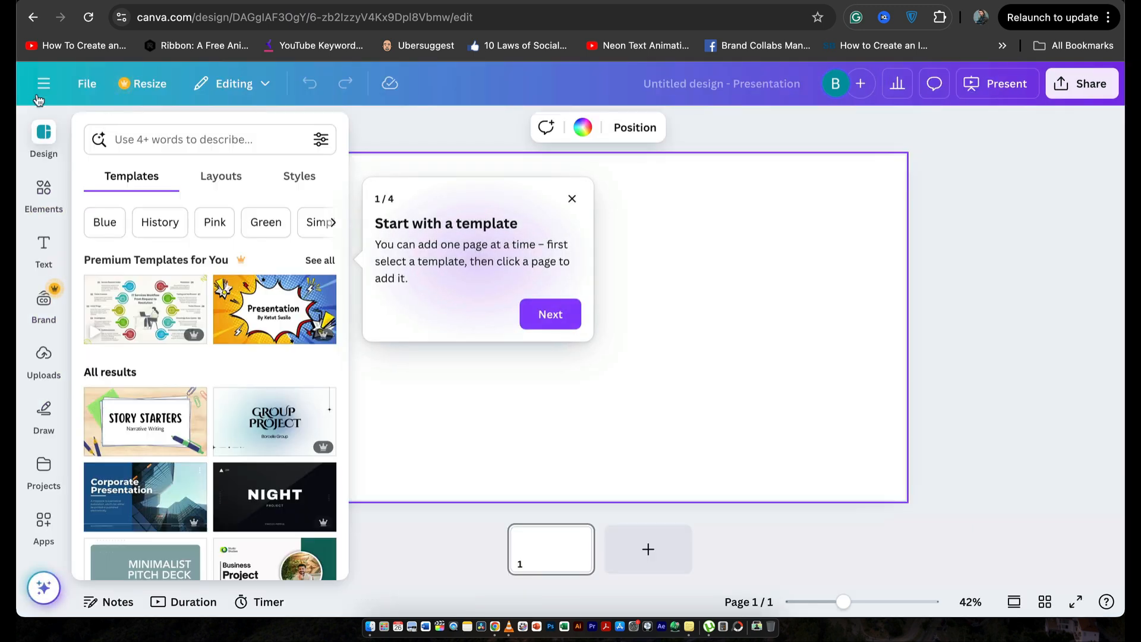
pyautogui.click(157, 137)
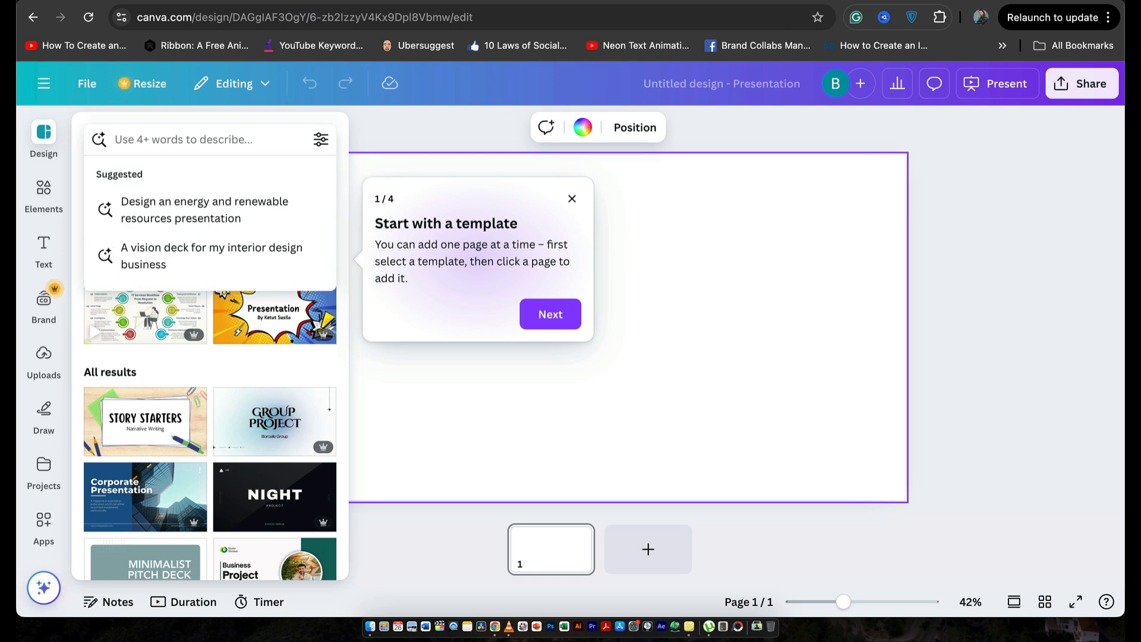
pyautogui.write('port')
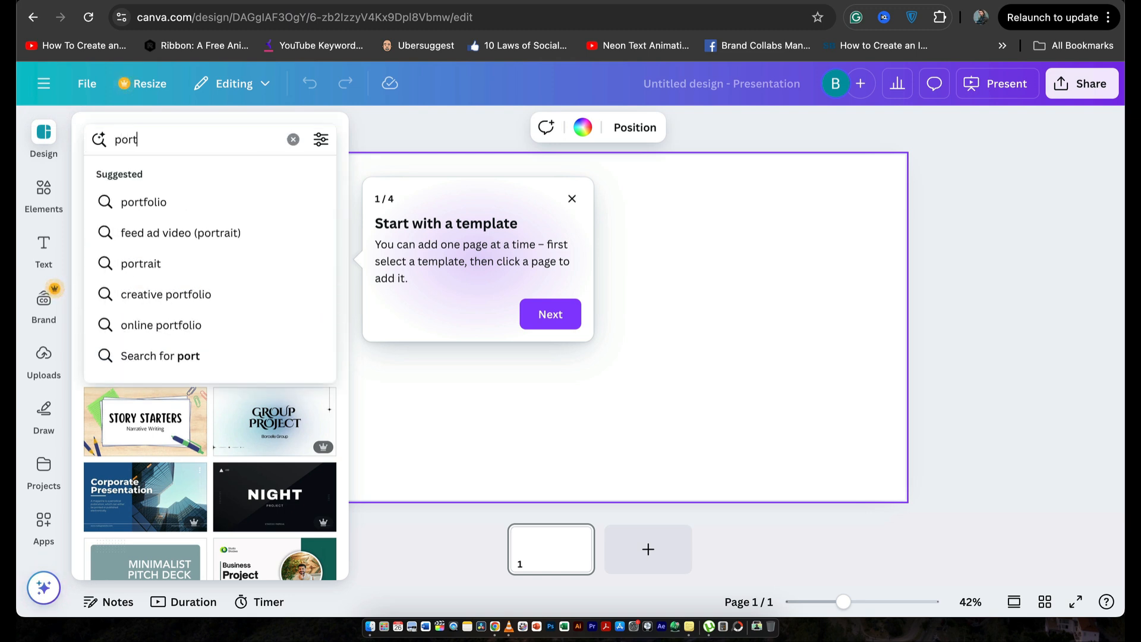
pyautogui.write('aits')
pyautogui.press('Return')
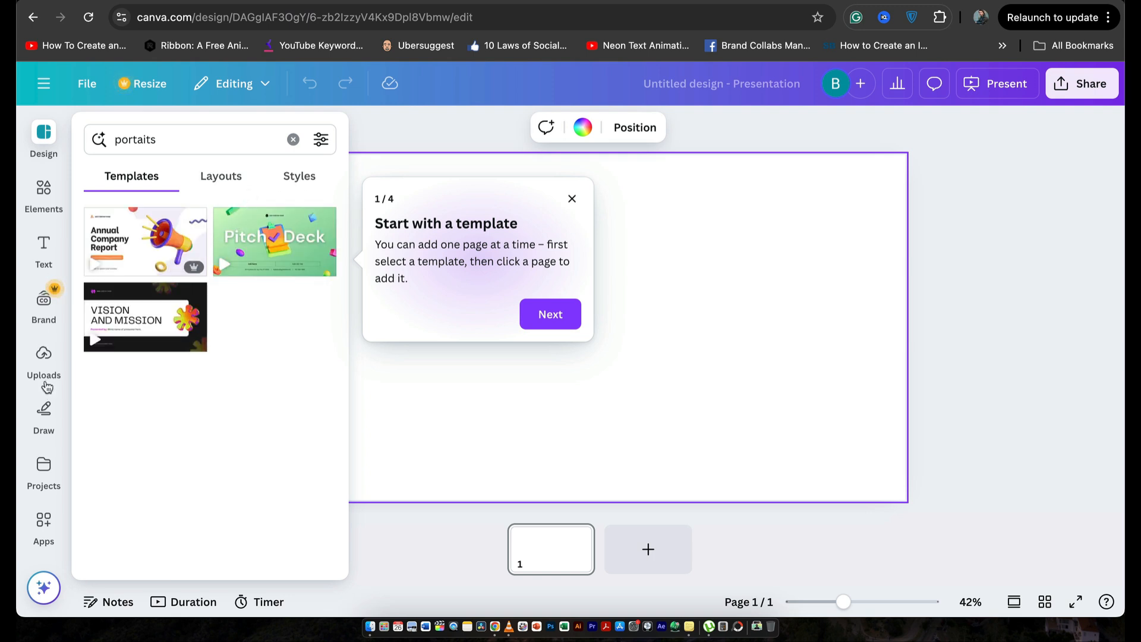
# Step: Search the elements library for "portraits" and limit the results to photos
pyautogui.click(47, 207)
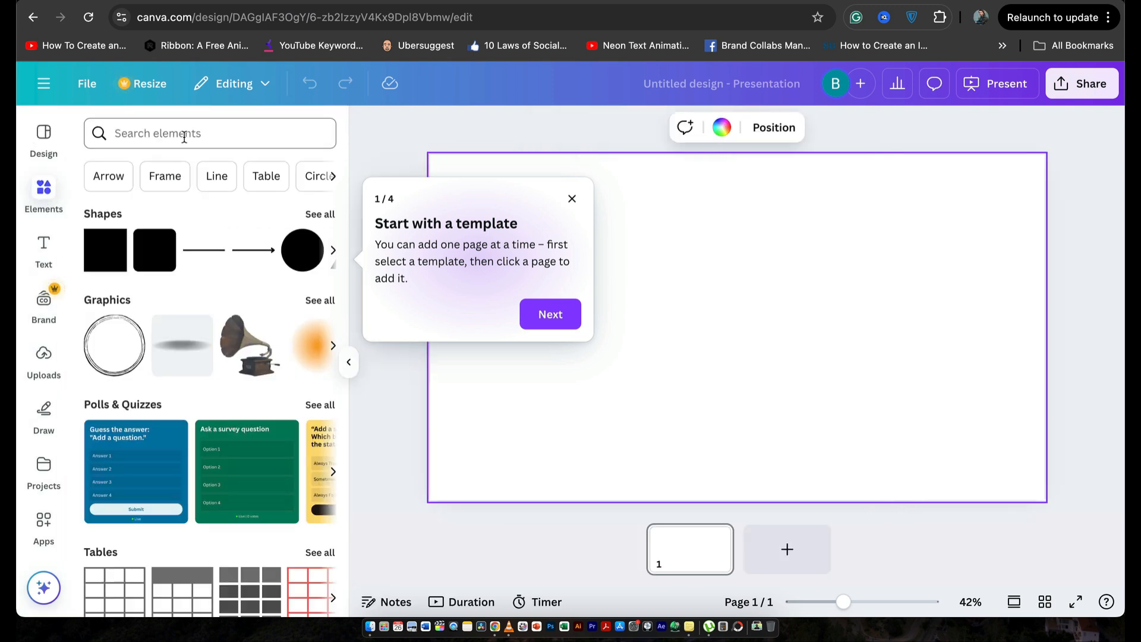
pyautogui.click(184, 134)
pyautogui.write('port')
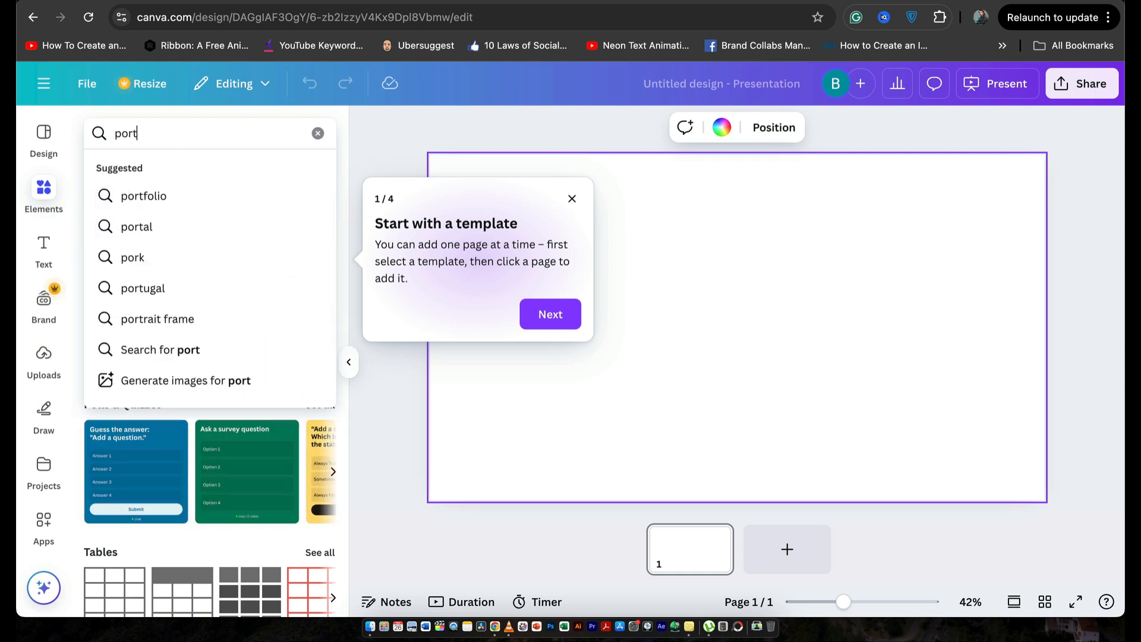
pyautogui.write('ra')
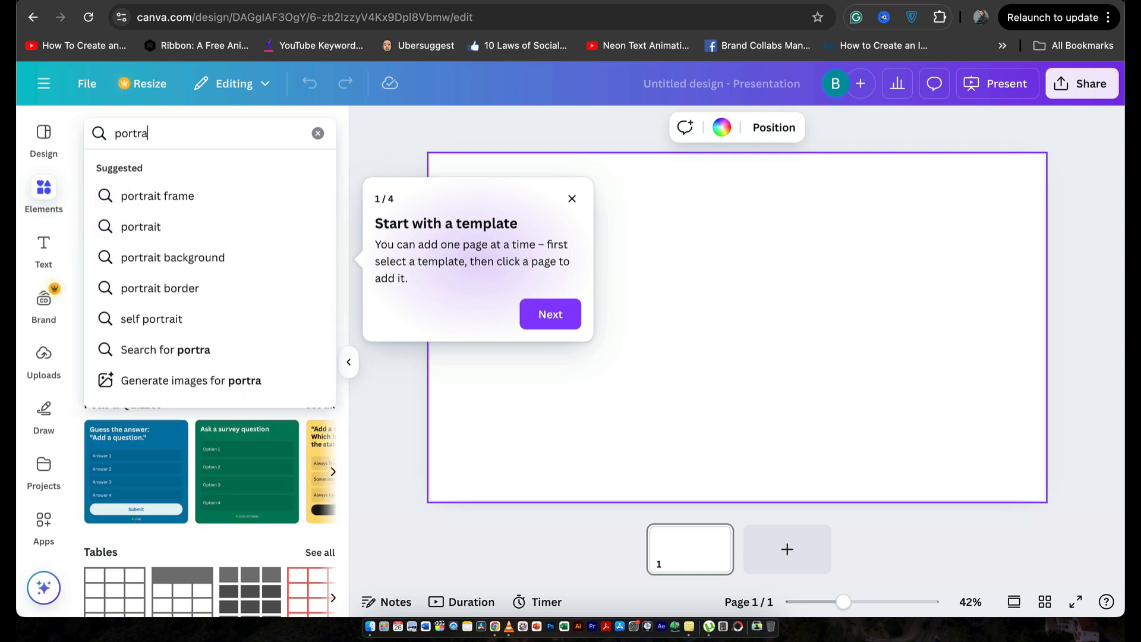
pyautogui.write('its')
pyautogui.press('Return')
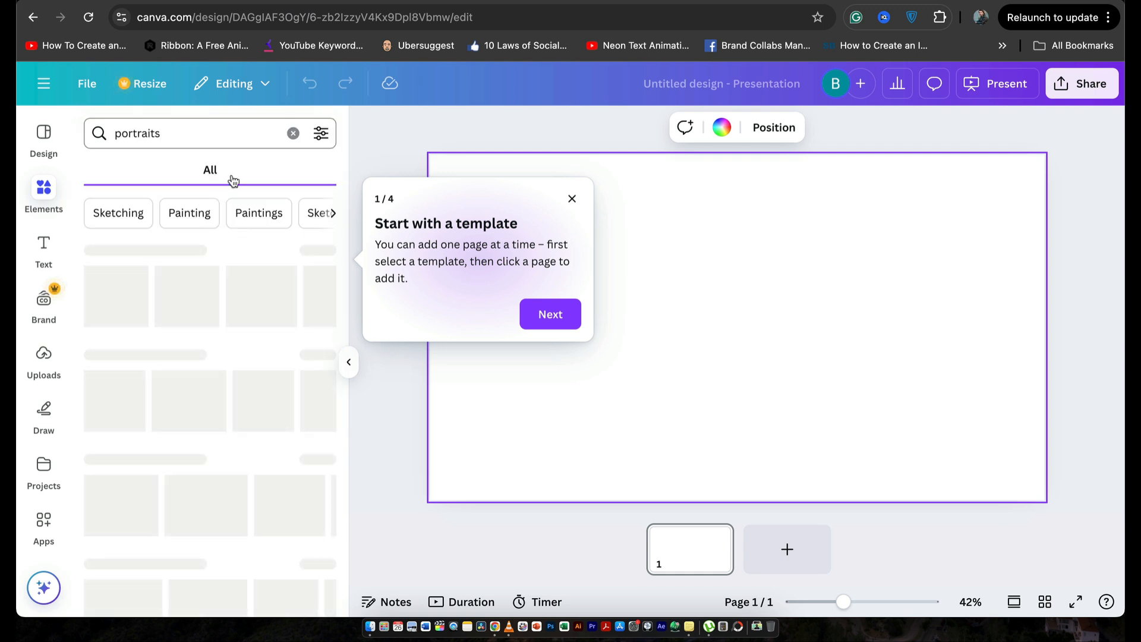
pyautogui.click(191, 170)
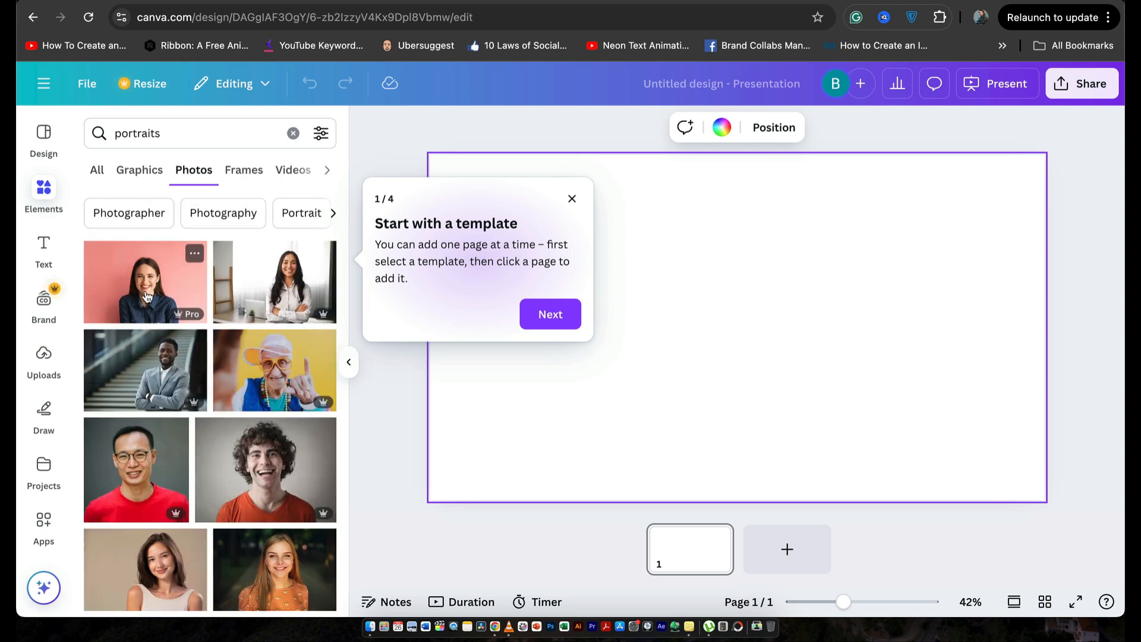
# Step: Place the photo of the smiling woman on a pink background on the page and enlarge it to fill the page
pyautogui.moveTo(149, 285); pyautogui.dragTo(514, 254)
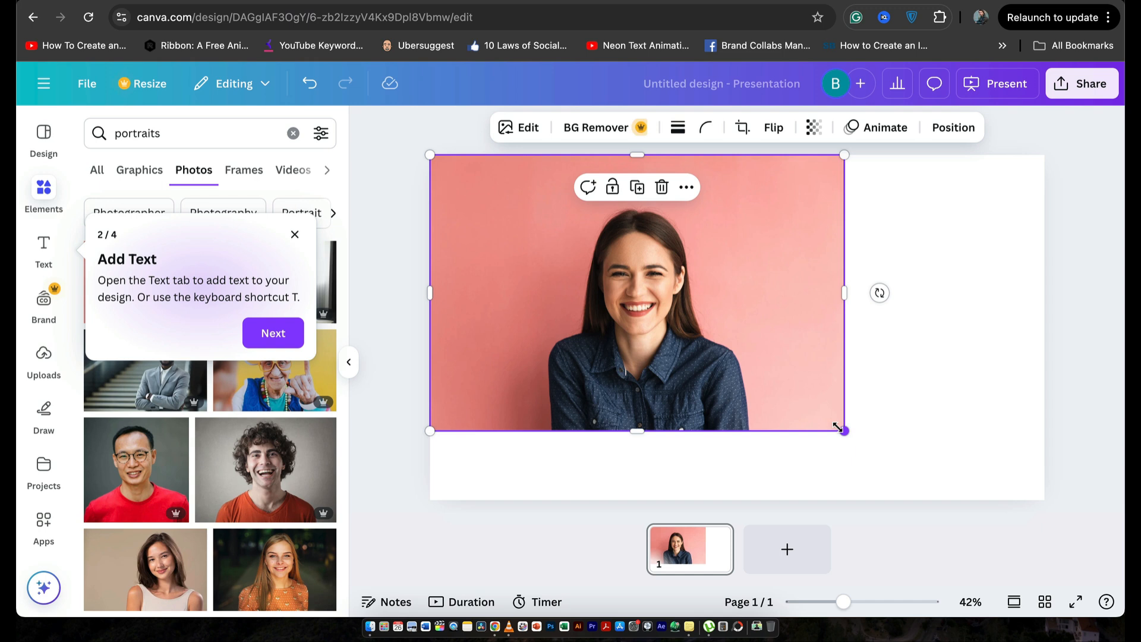
pyautogui.moveTo(637, 431); pyautogui.dragTo(637, 500)
pyautogui.moveTo(839, 328); pyautogui.dragTo(1043, 332)
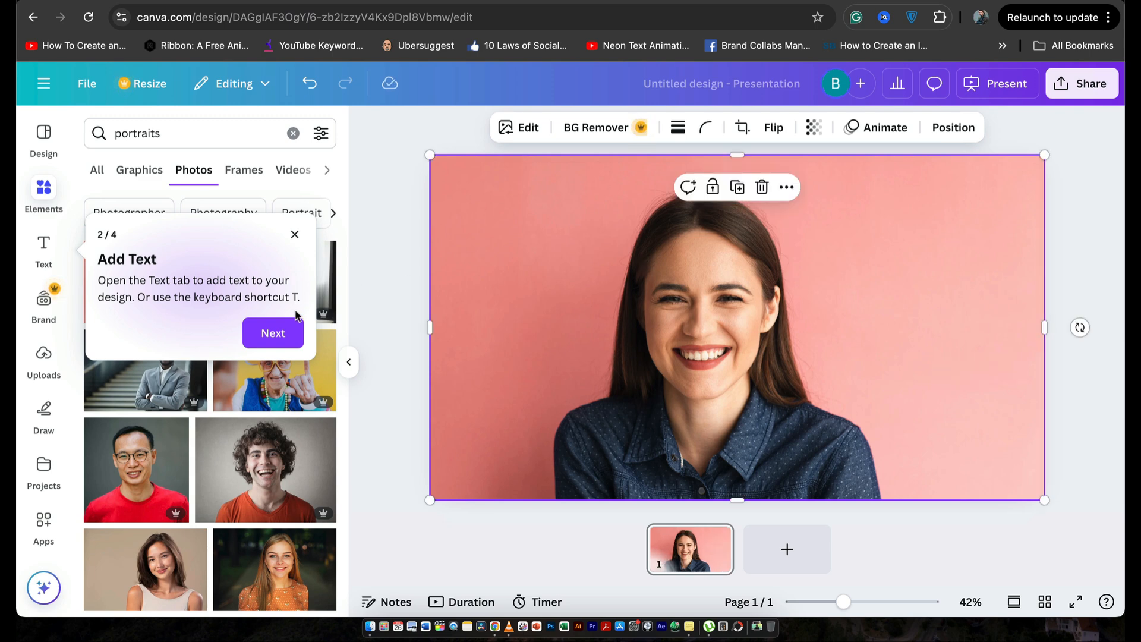
# Step: Dismiss the Add Text tip, remove the portrait photo's background, and deselect the photo
pyautogui.click(295, 237)
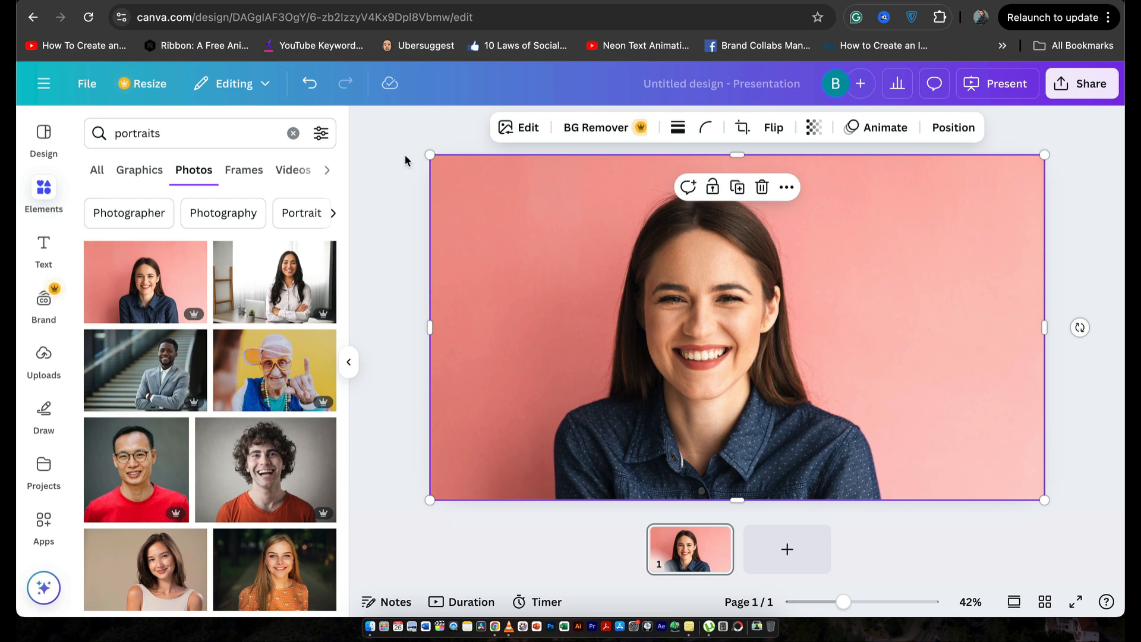
pyautogui.click(598, 128)
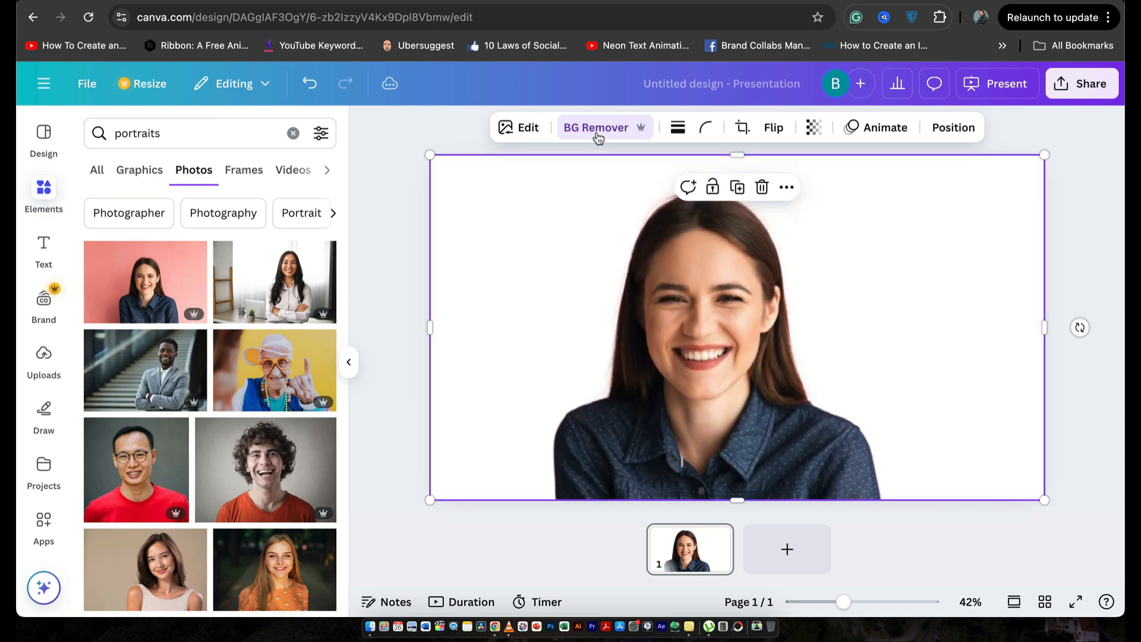
pyautogui.click(386, 152)
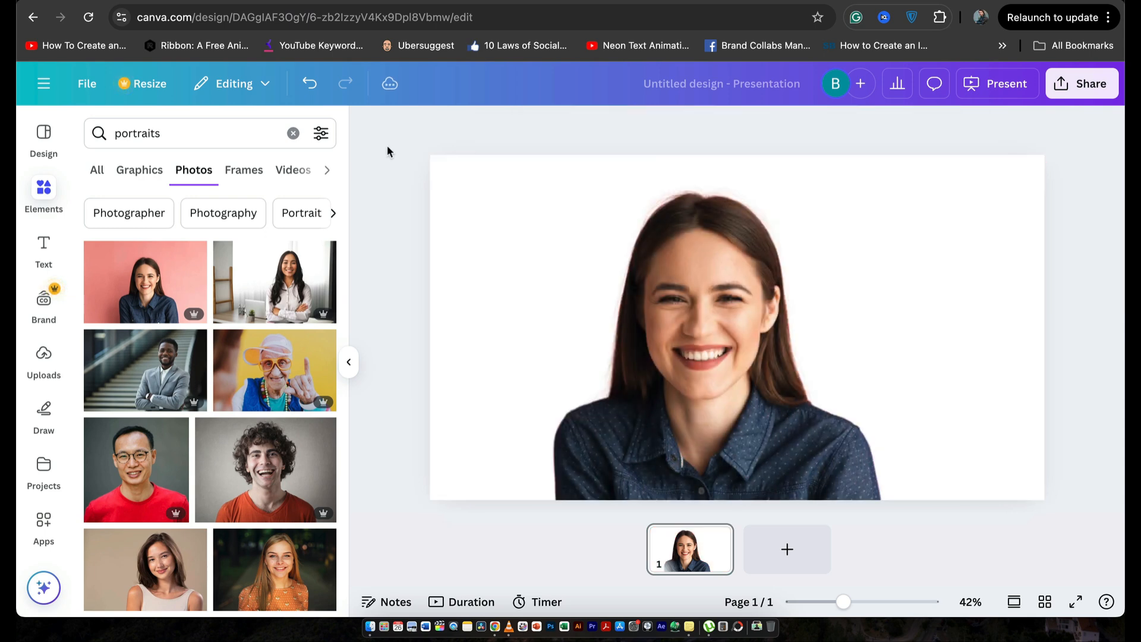
# Step: Replace the element search with "paper" and show all the photo results
pyautogui.click(293, 133)
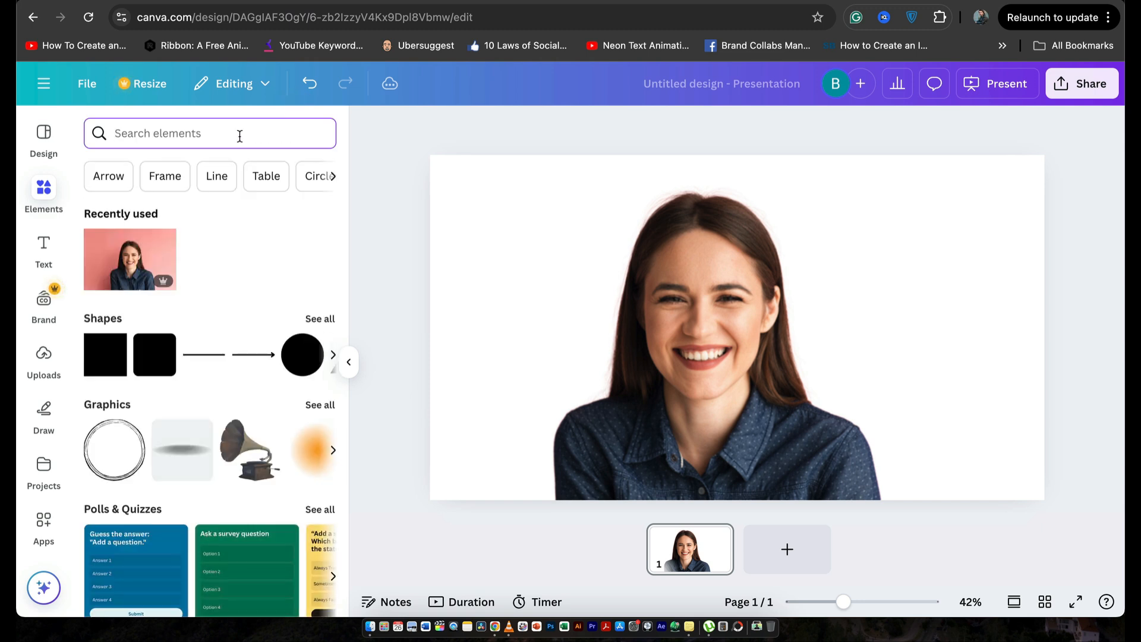
pyautogui.write('pa')
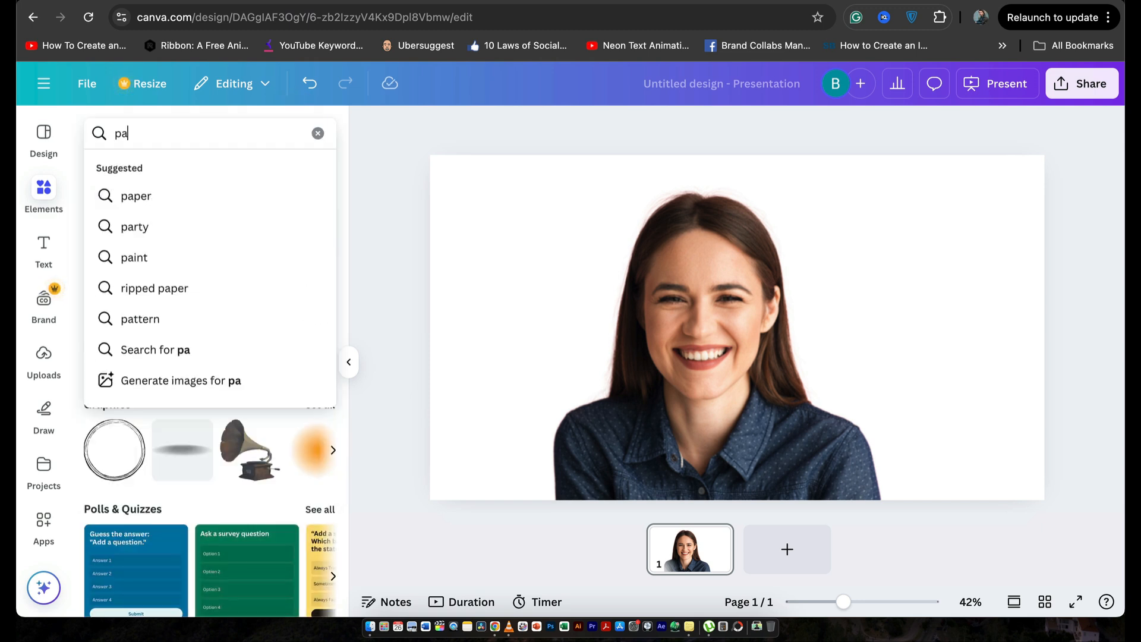
pyautogui.write('per')
pyautogui.press('Return')
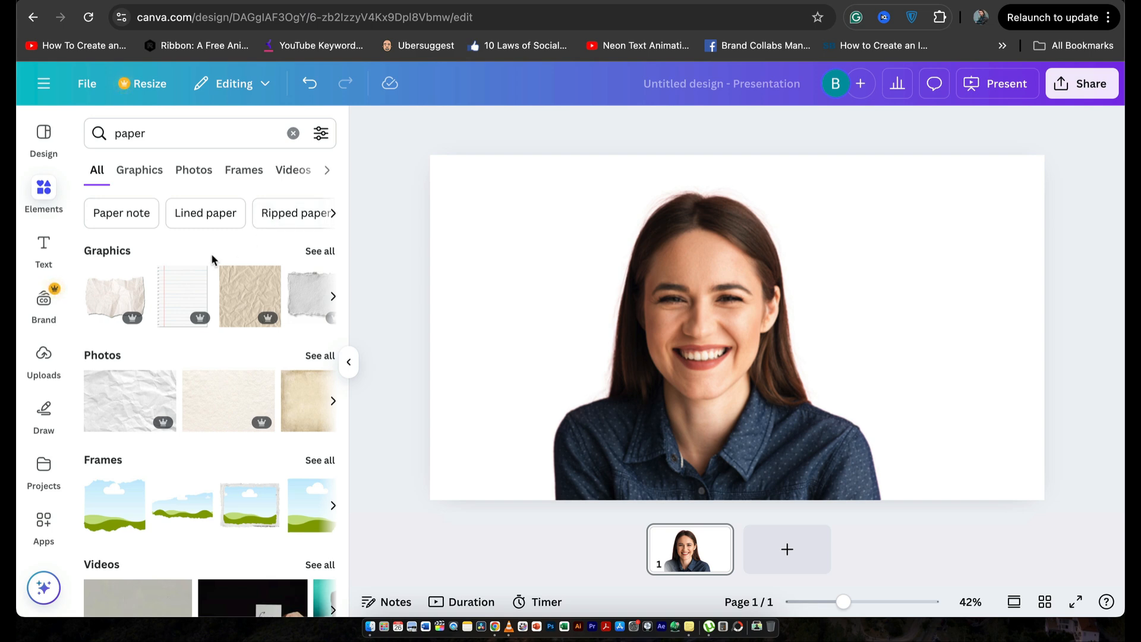
pyautogui.click(316, 356)
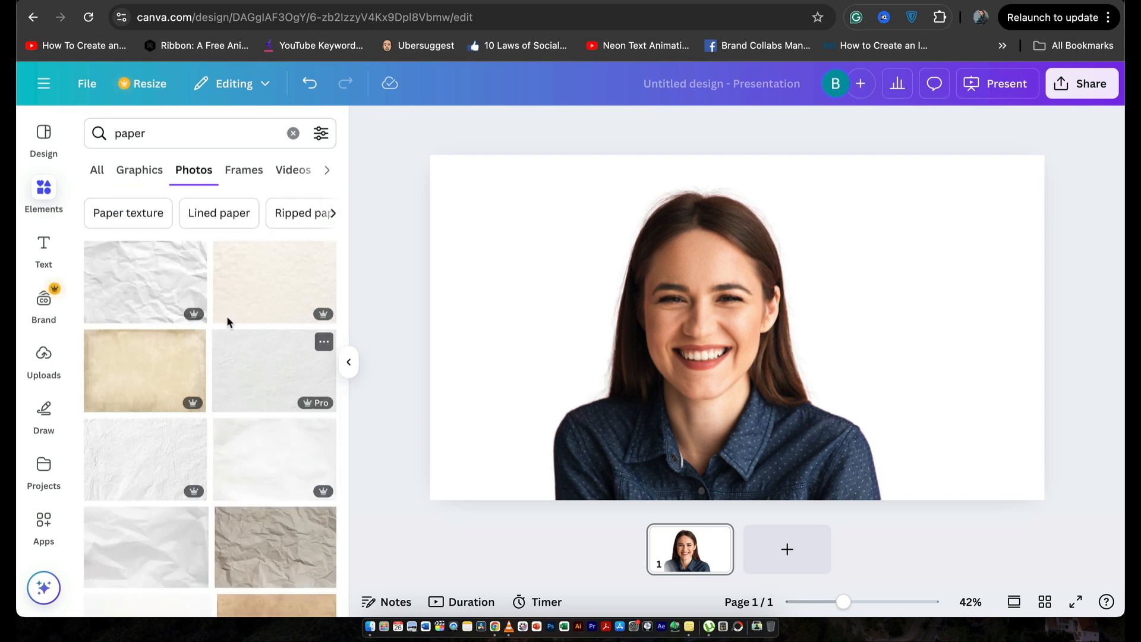
# Step: Place the crumpled white paper photo on the page and stretch it to full page height, leaving equal narrow margins at both sides
pyautogui.moveTo(142, 281); pyautogui.dragTo(611, 236)
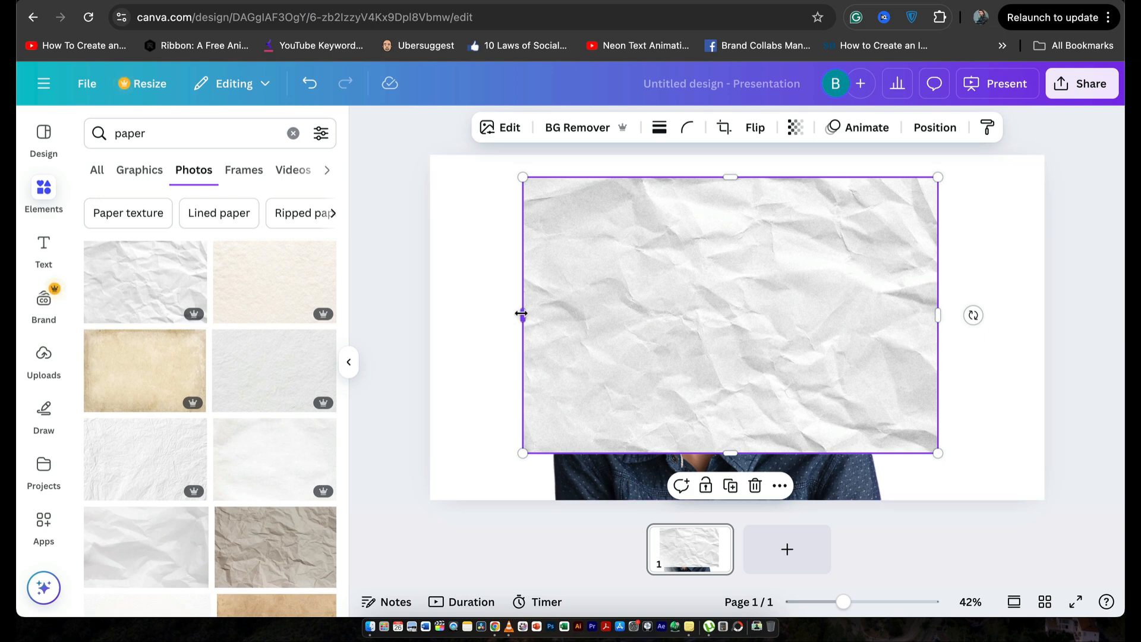
pyautogui.moveTo(522, 313); pyautogui.dragTo(500, 315)
pyautogui.moveTo(721, 451); pyautogui.dragTo(721, 501)
pyautogui.moveTo(721, 178); pyautogui.dragTo(720, 155)
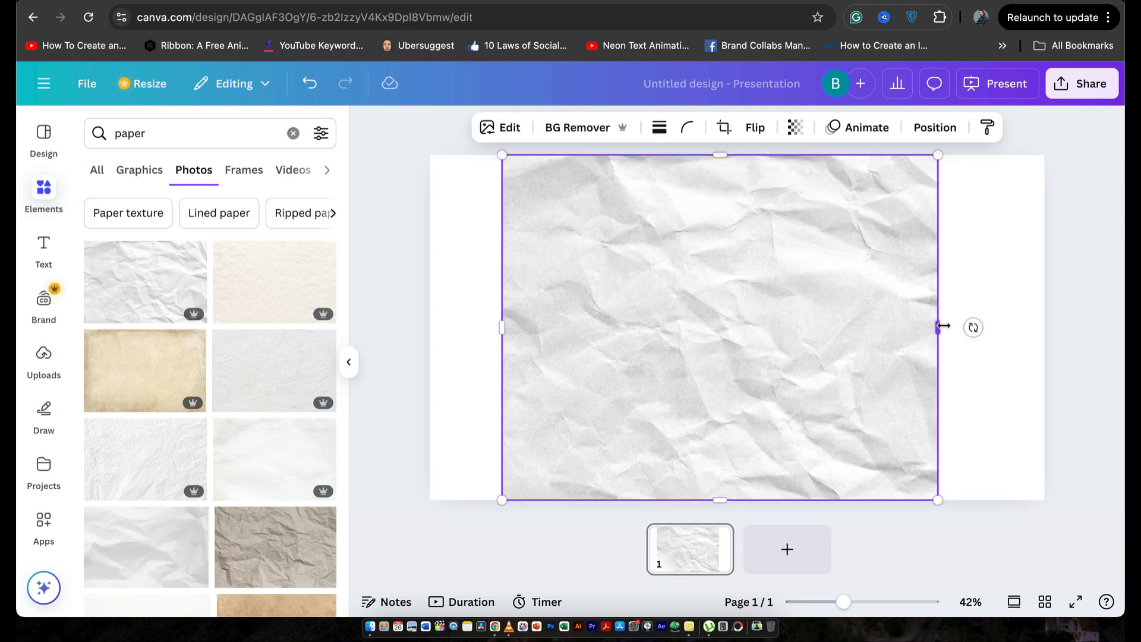
pyautogui.moveTo(938, 326); pyautogui.dragTo(989, 326)
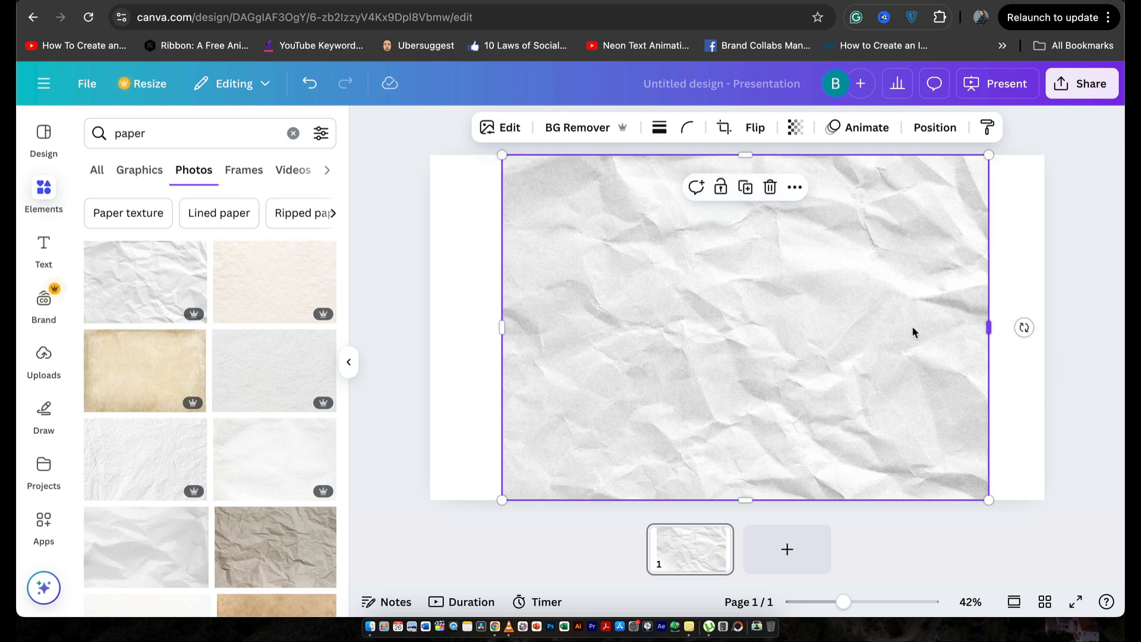
pyautogui.moveTo(502, 327); pyautogui.dragTo(487, 327)
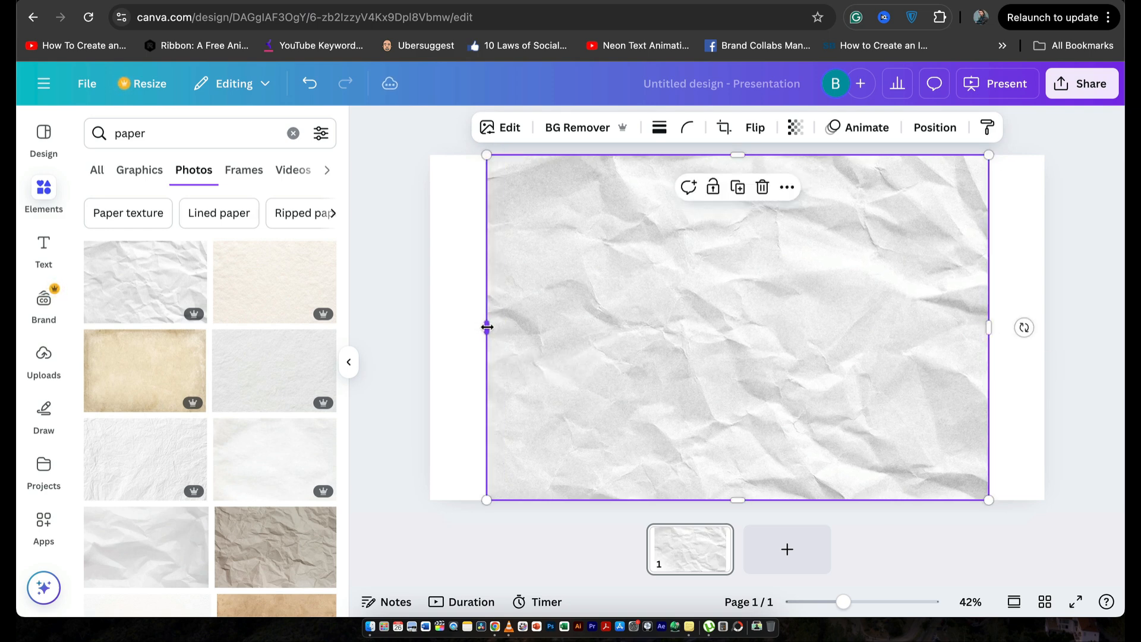
# Step: Send the crumpled paper image to the back, behind the woman's portrait
pyautogui.rightClick(561, 342)
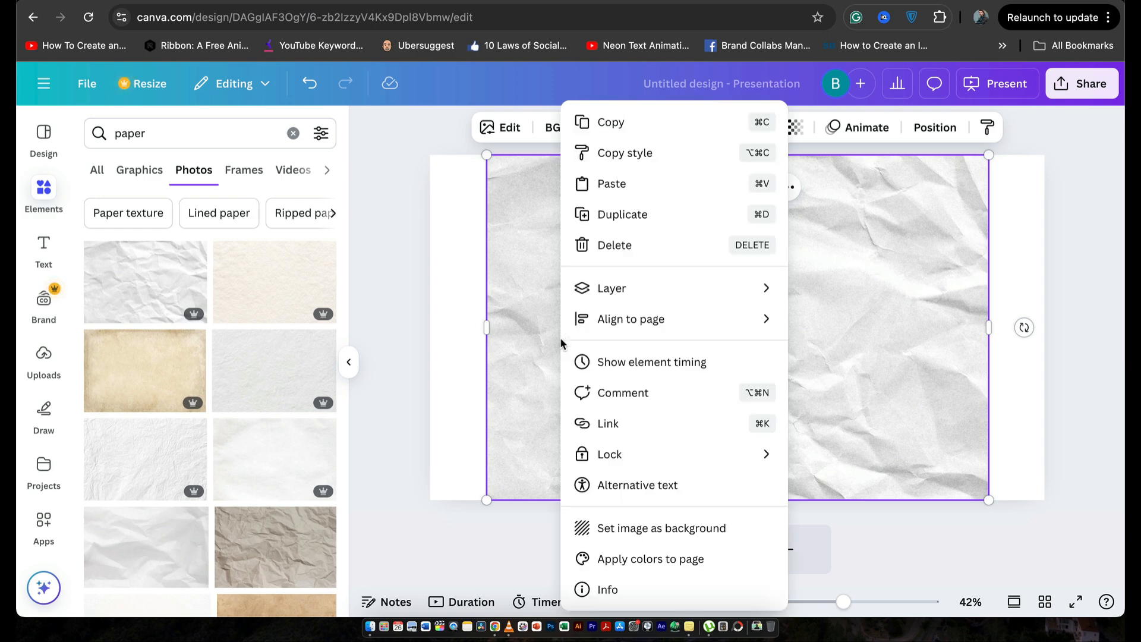
pyautogui.moveTo(620, 301)
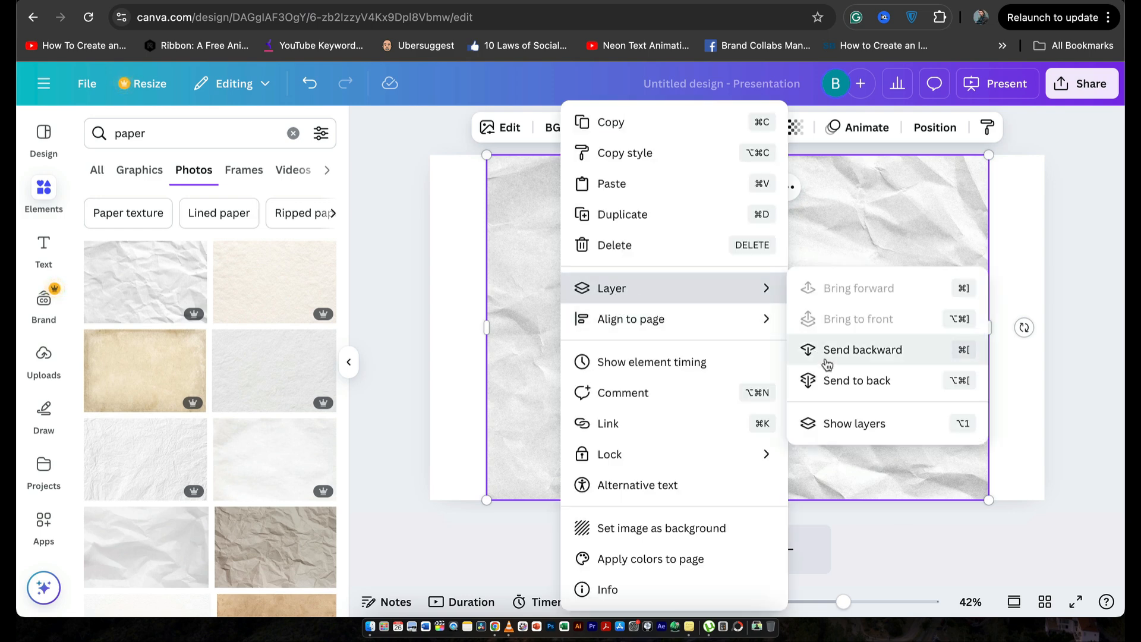
pyautogui.click(830, 380)
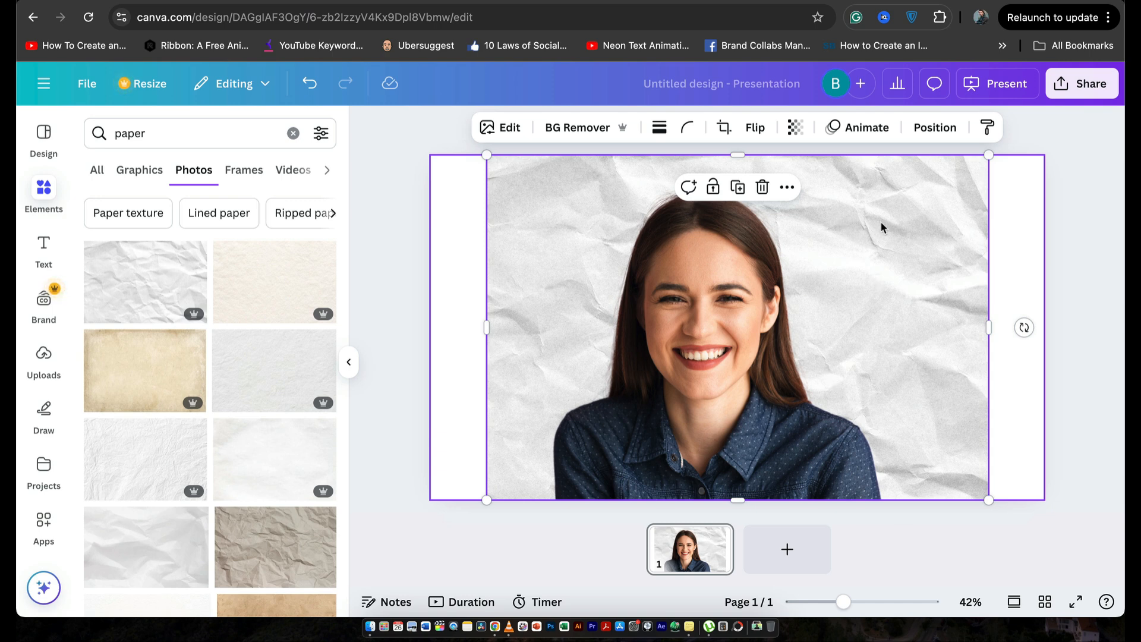
# Step: Set the crumpled paper image's Clarity to 100 and close its image adjustments
pyautogui.click(509, 130)
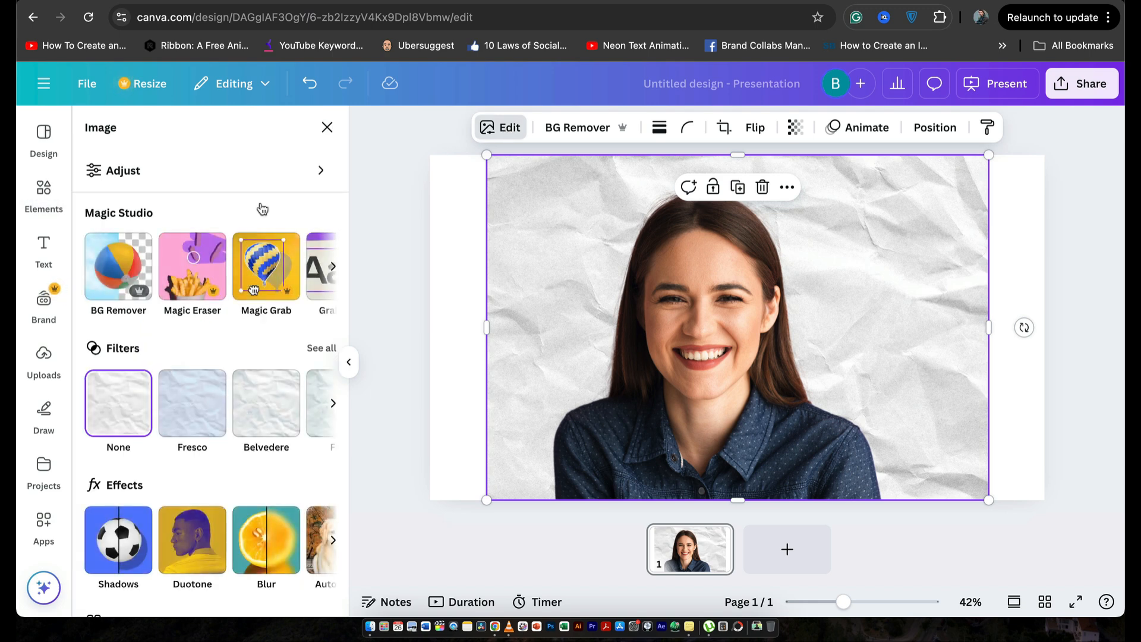
pyautogui.click(104, 170)
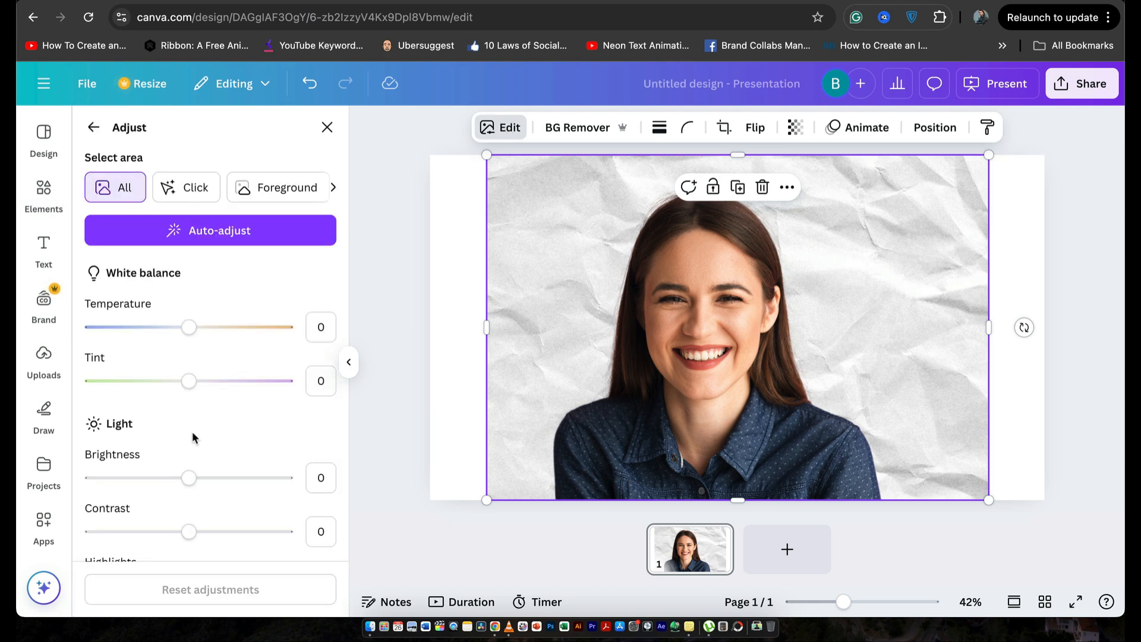
pyautogui.scroll(-8, 192, 438)
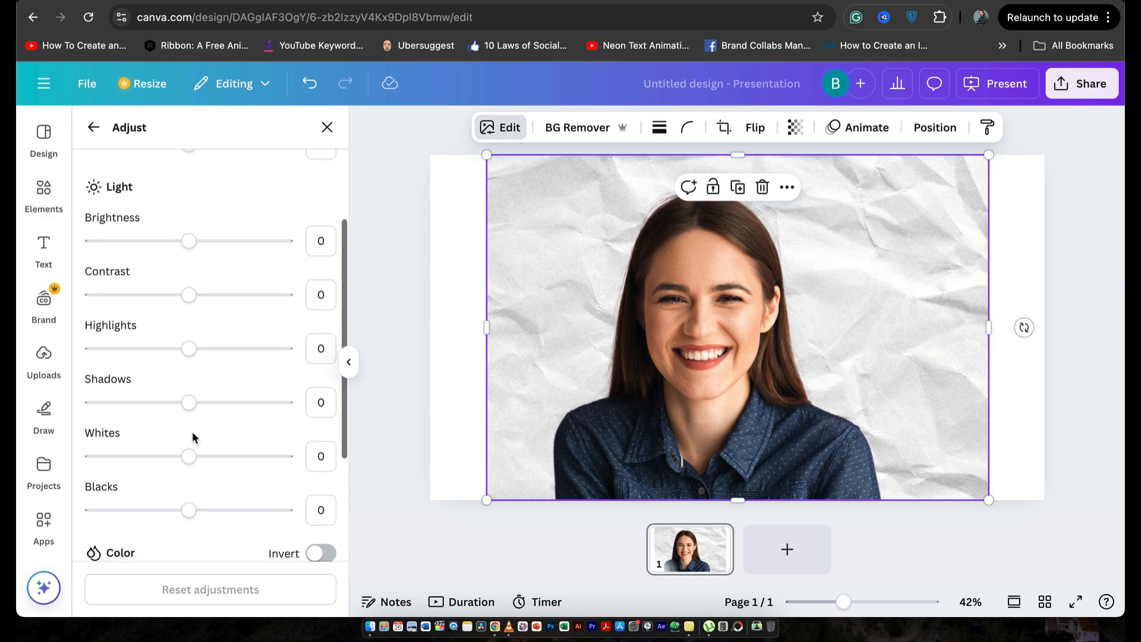
pyautogui.scroll(-10, 192, 438)
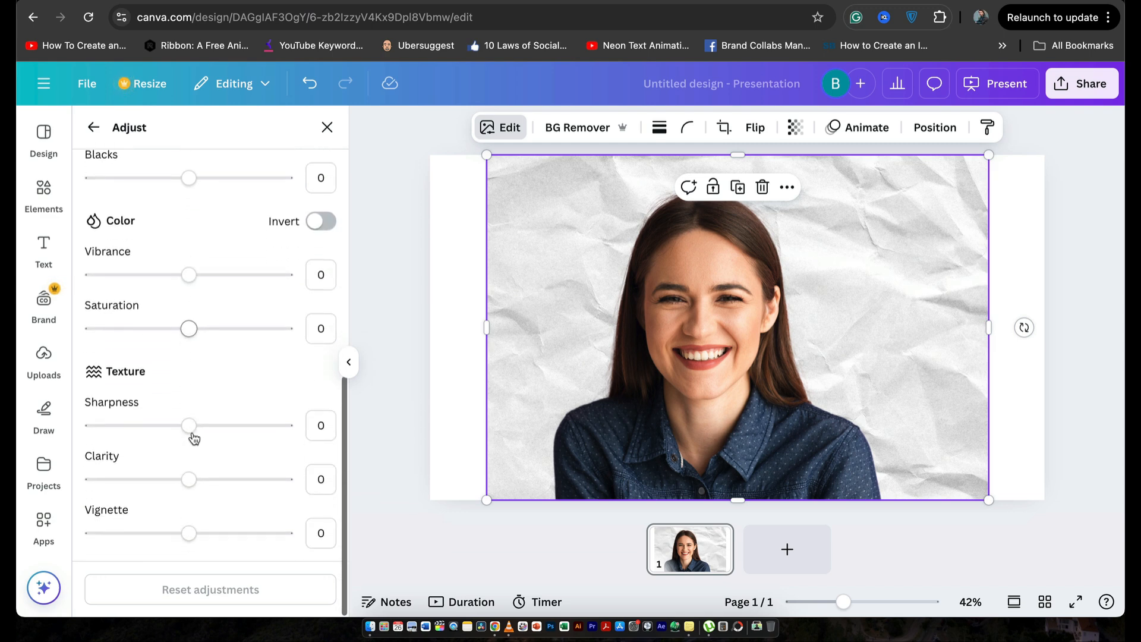
pyautogui.moveTo(191, 480); pyautogui.dragTo(327, 486)
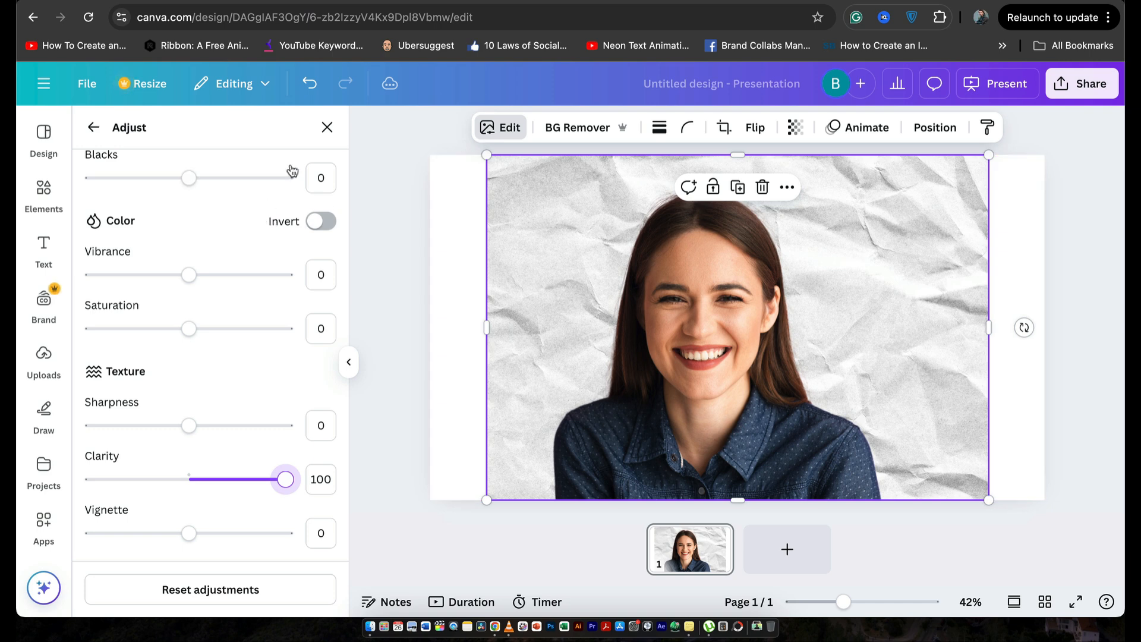
pyautogui.click(319, 128)
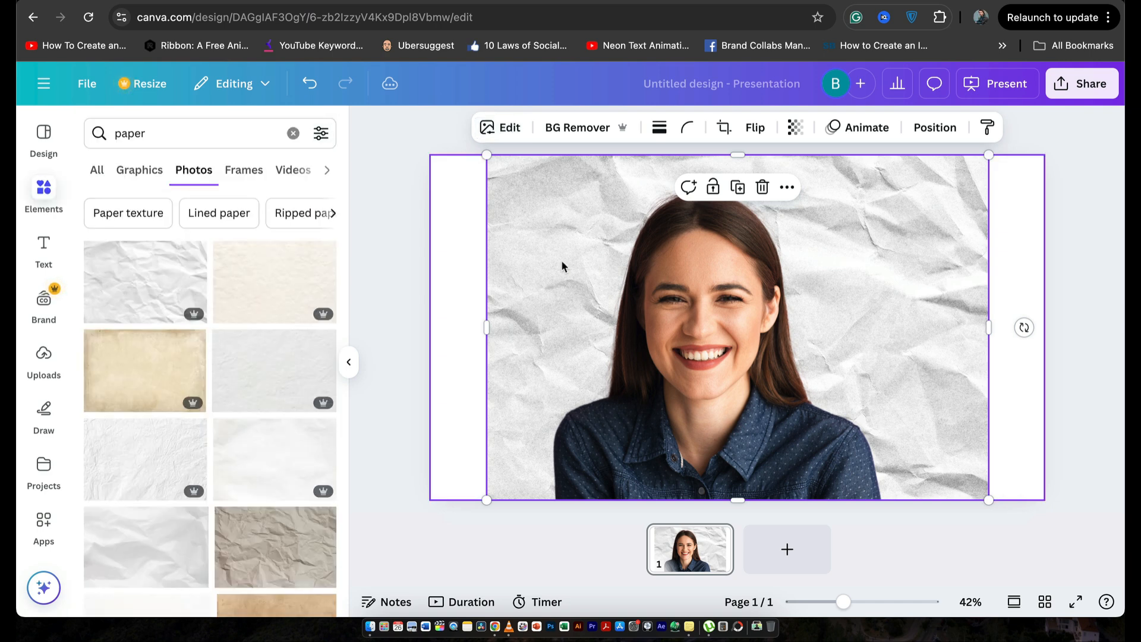
# Step: Deselect the paper image and download the design as a PDF Standard file
pyautogui.click(397, 255)
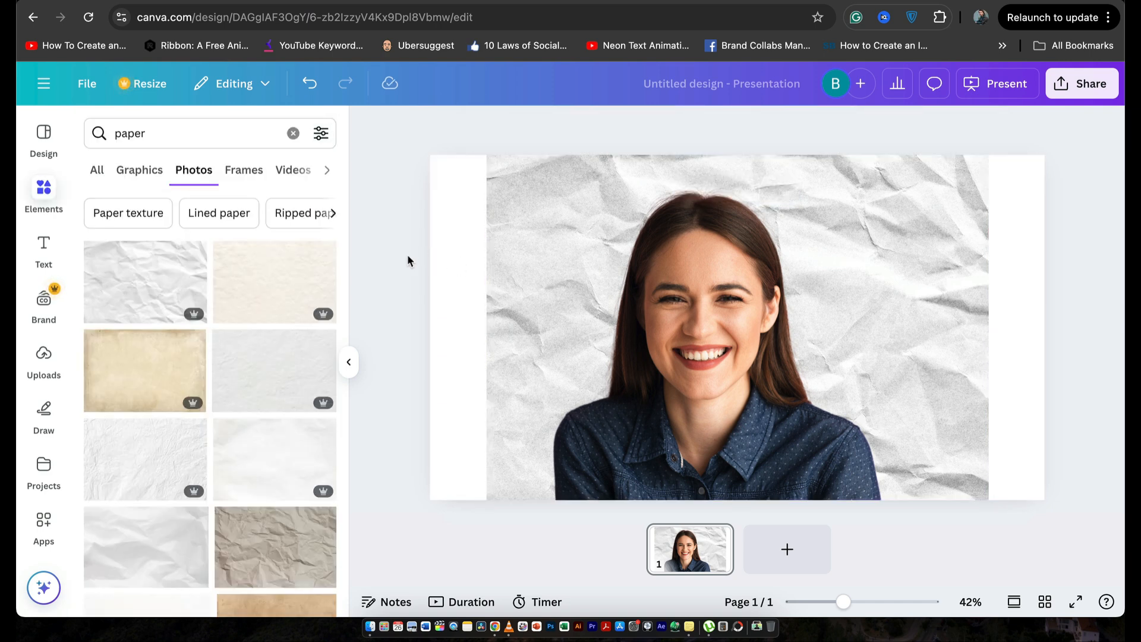
pyautogui.click(1092, 85)
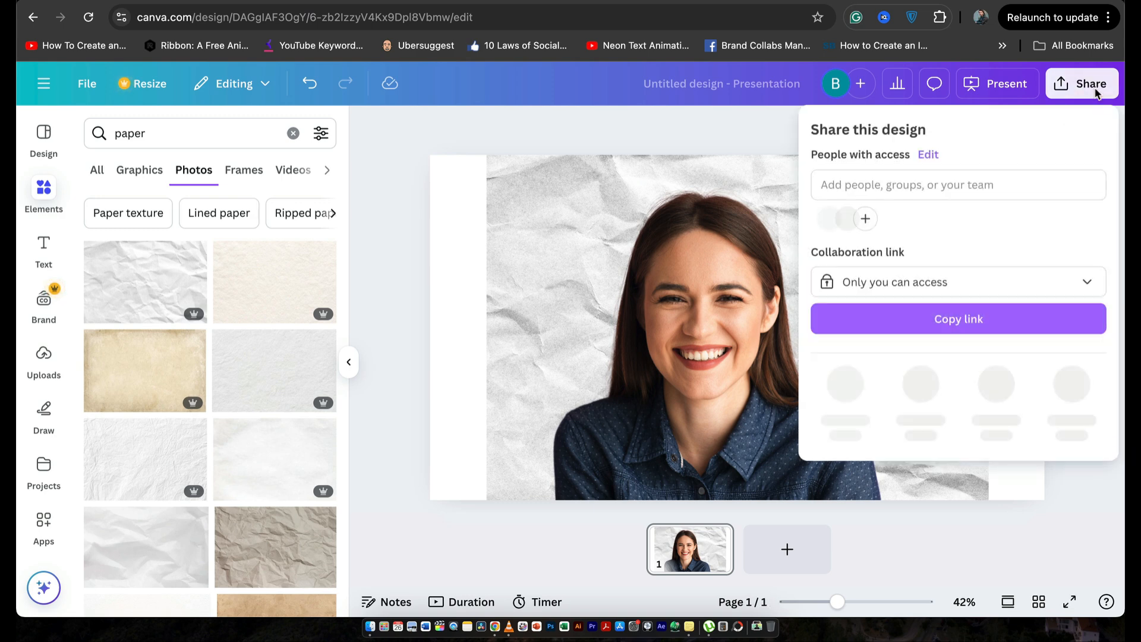
pyautogui.click(847, 383)
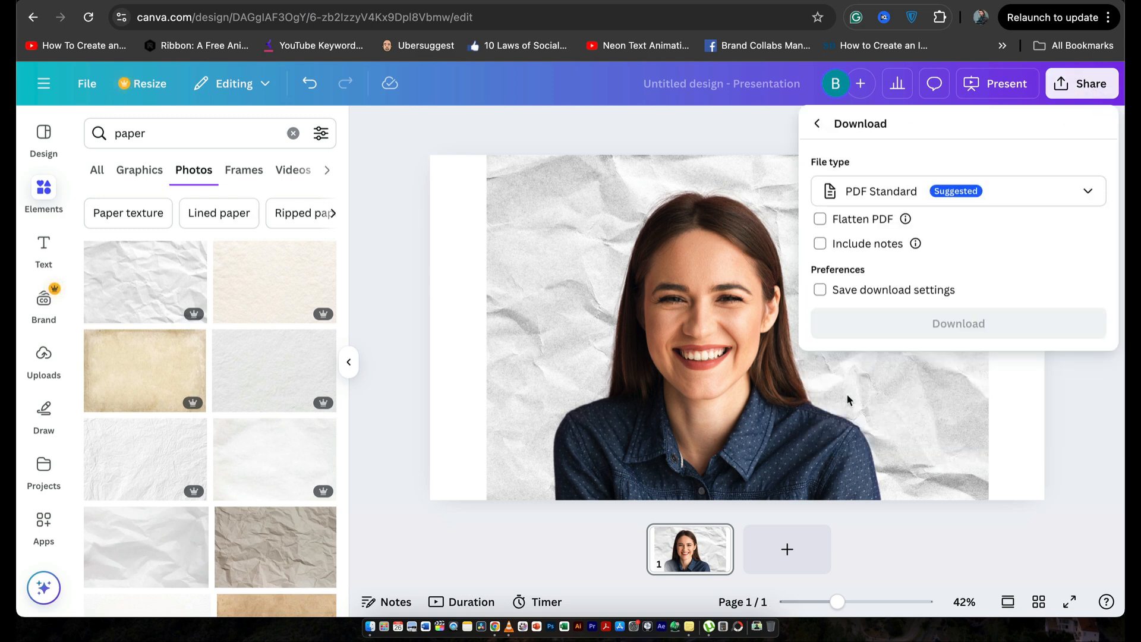
pyautogui.click(919, 334)
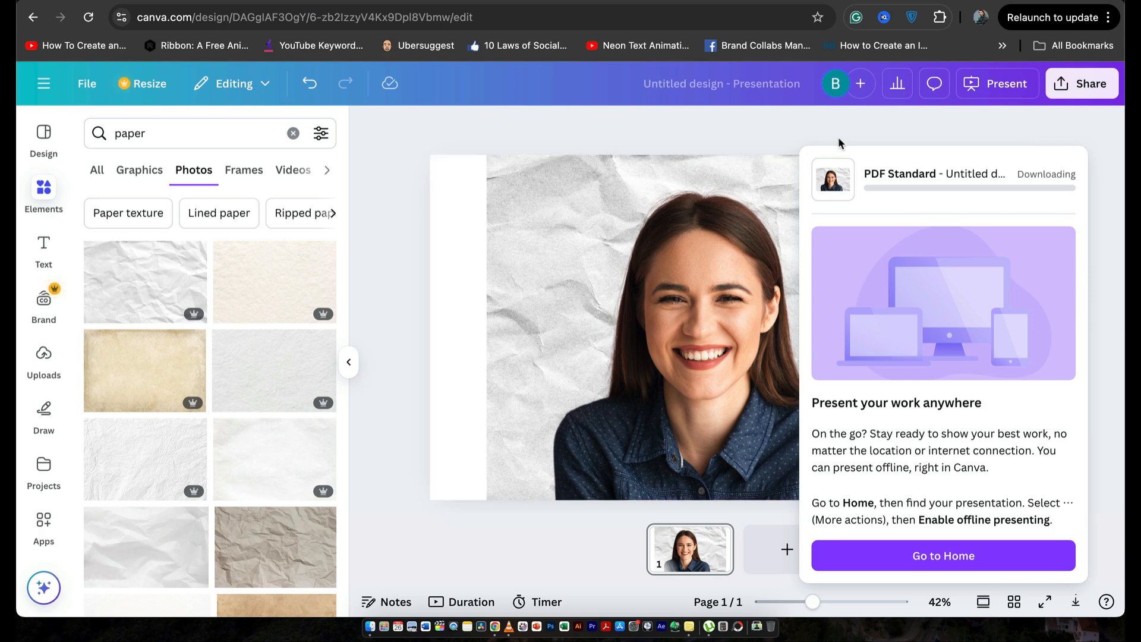
# Step: Download the design again with the file type set to JPG, and dismiss the download notice
pyautogui.click(1085, 86)
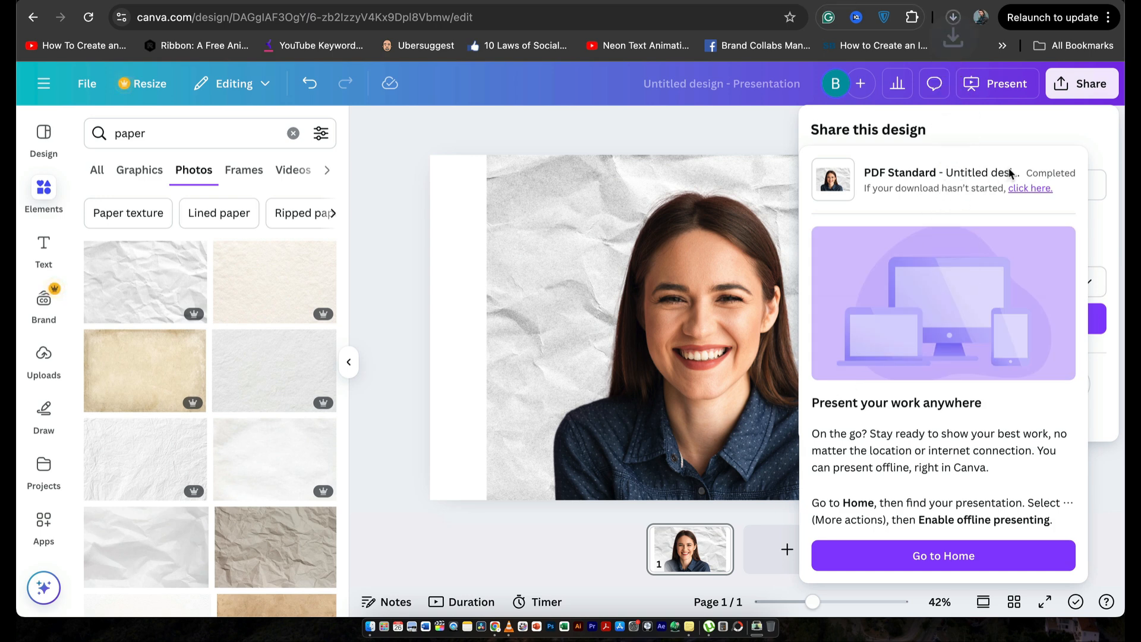
pyautogui.click(1059, 85)
pyautogui.click(1059, 85)
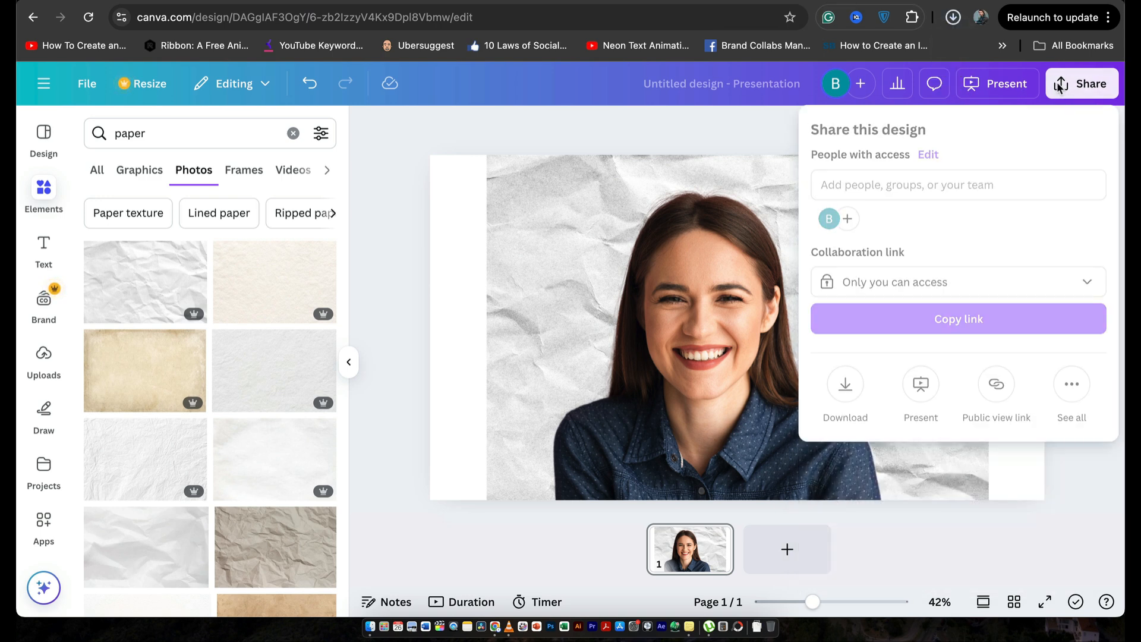
pyautogui.click(845, 386)
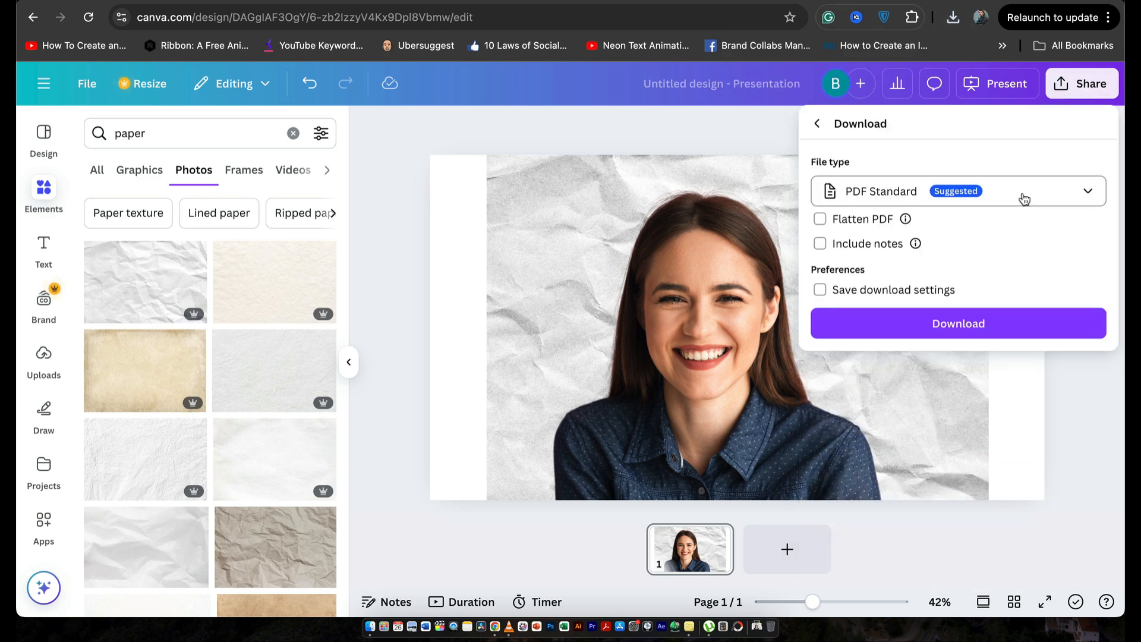
pyautogui.click(1021, 195)
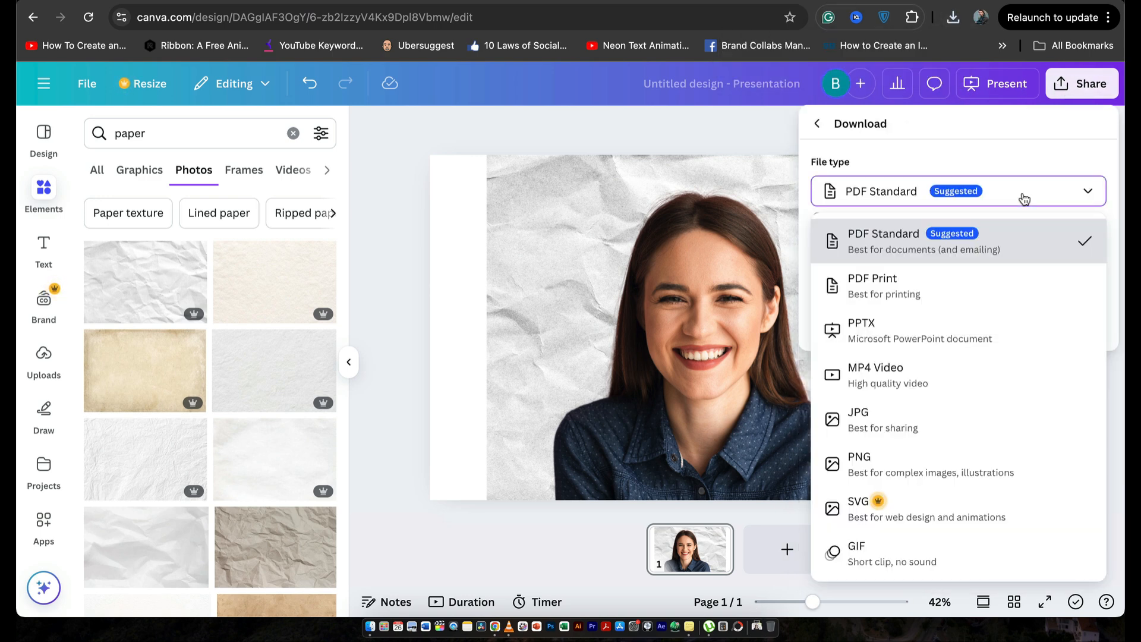
pyautogui.click(888, 435)
pyautogui.click(906, 450)
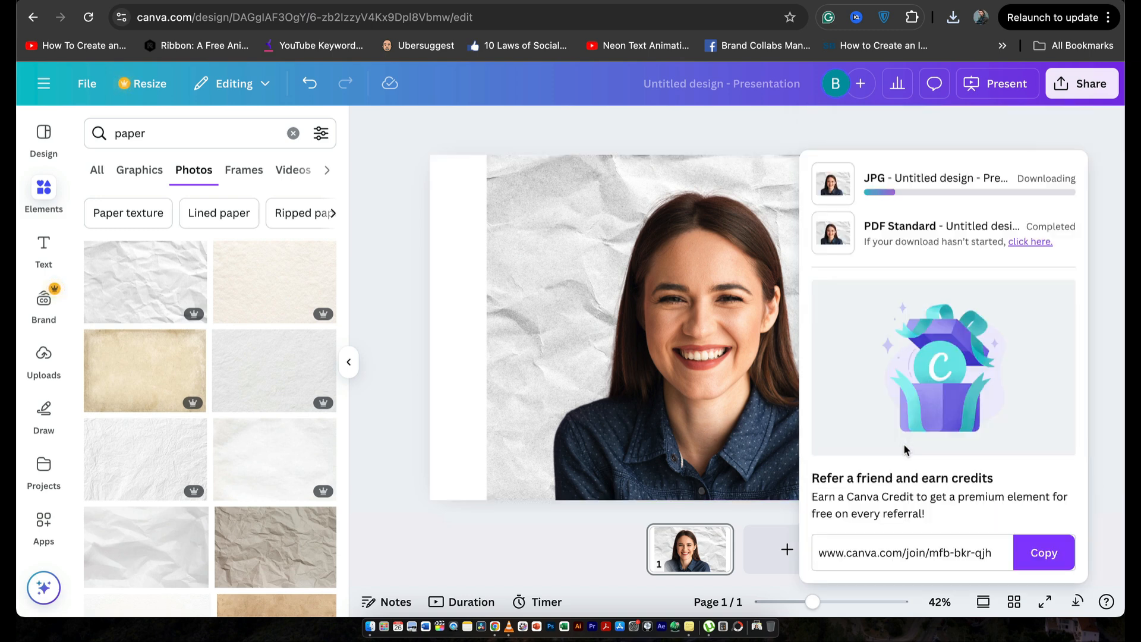
pyautogui.click(971, 127)
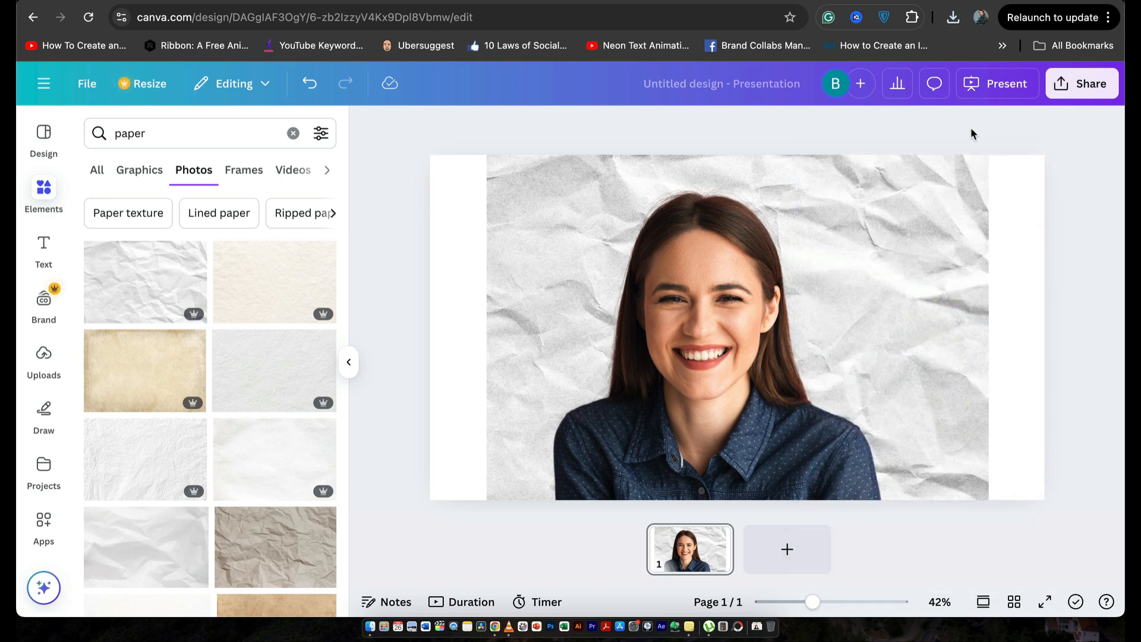
# Step: Delete the woman's portrait and the crumpled paper image from the page, and dismiss the AI image generator suggestion
pyautogui.click(719, 295)
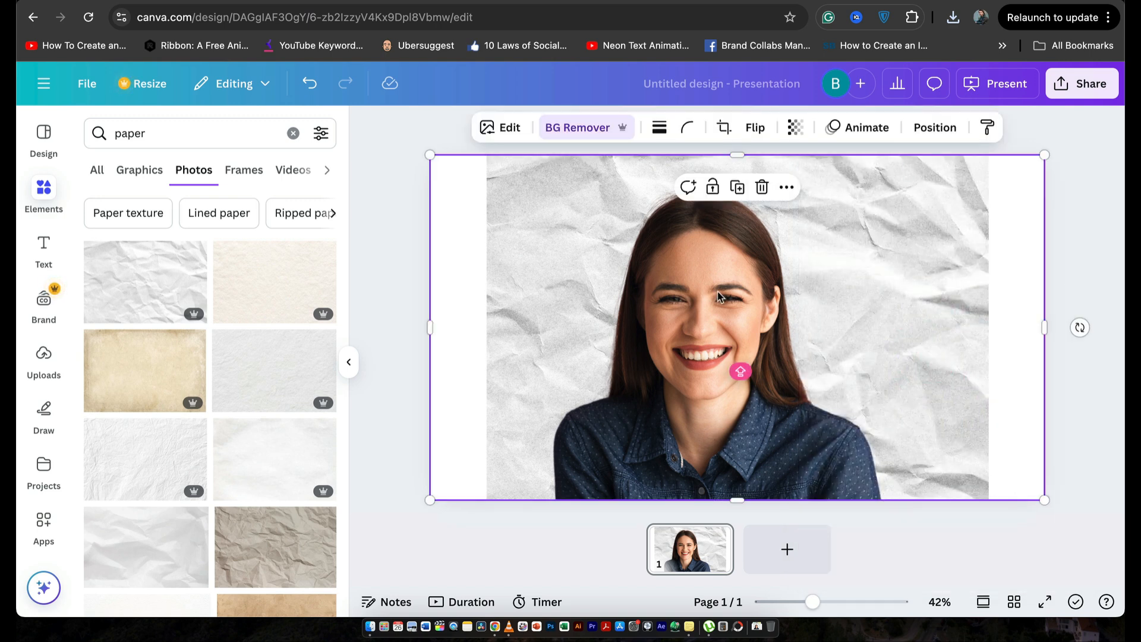
pyautogui.press('Delete')
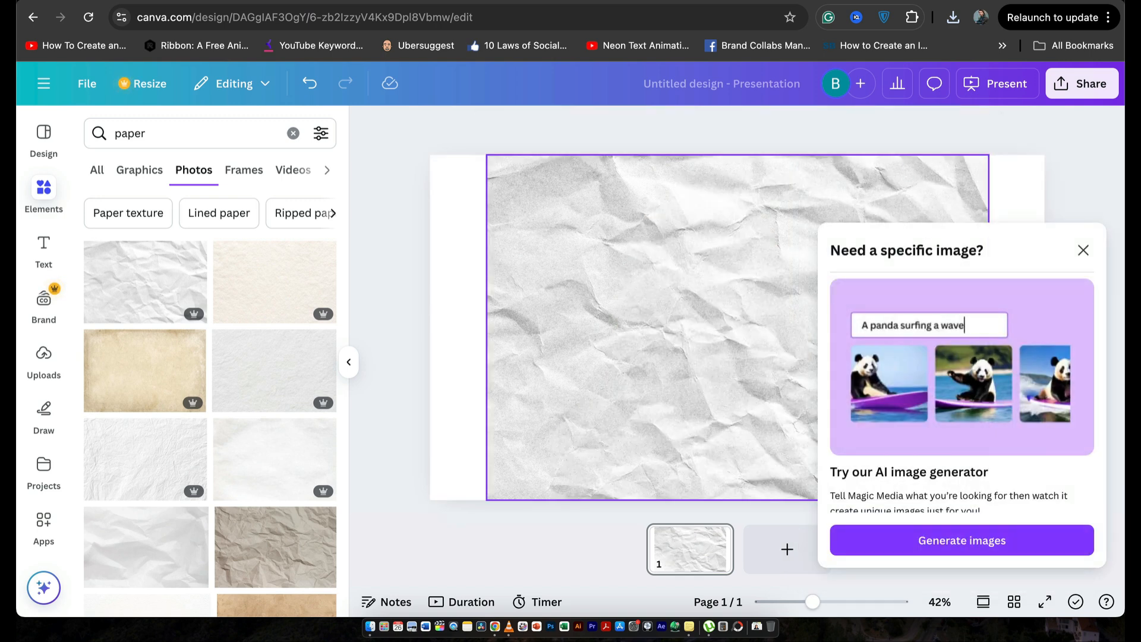
pyautogui.click(721, 298)
pyautogui.press('Delete')
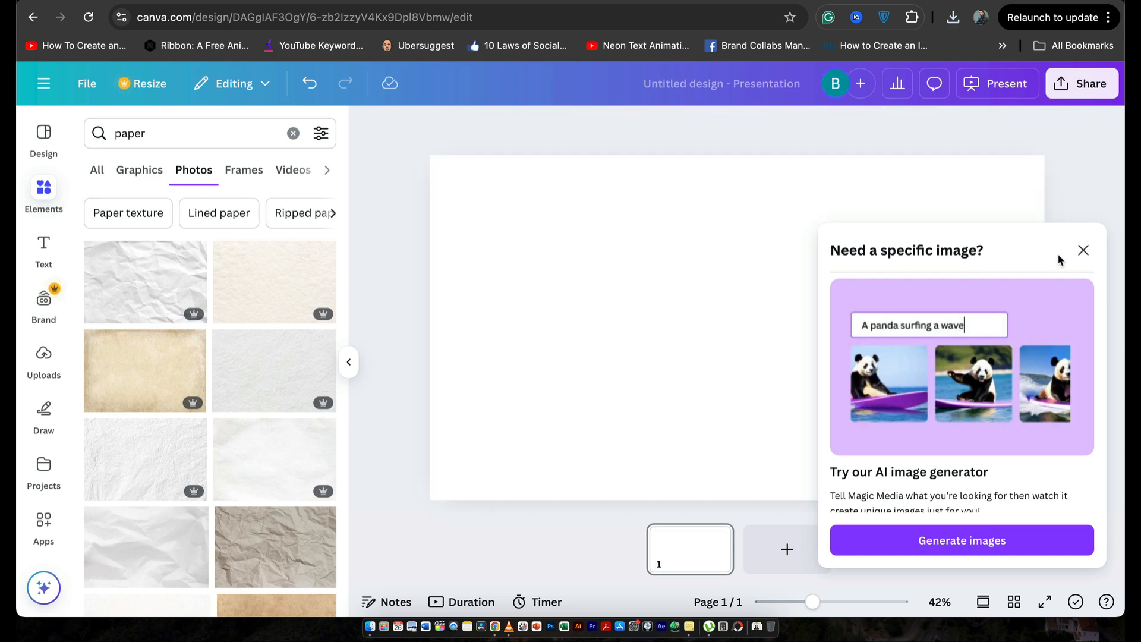
pyautogui.click(1083, 259)
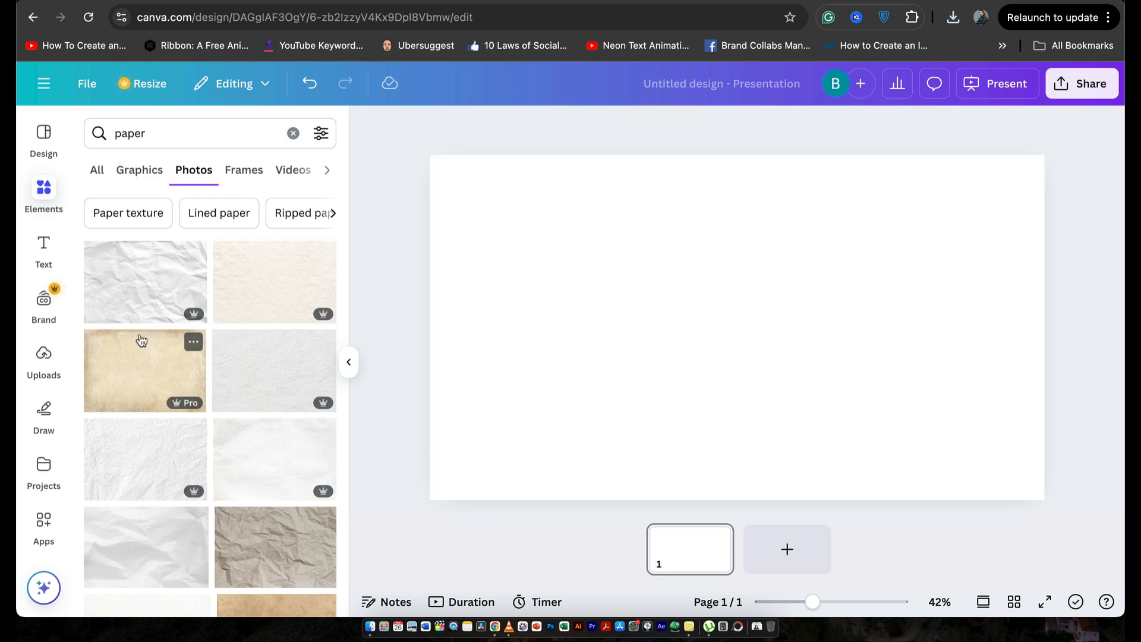
# Step: Upload the downloaded JPG of the composition from the computer's files to the design's uploads
pyautogui.click(40, 357)
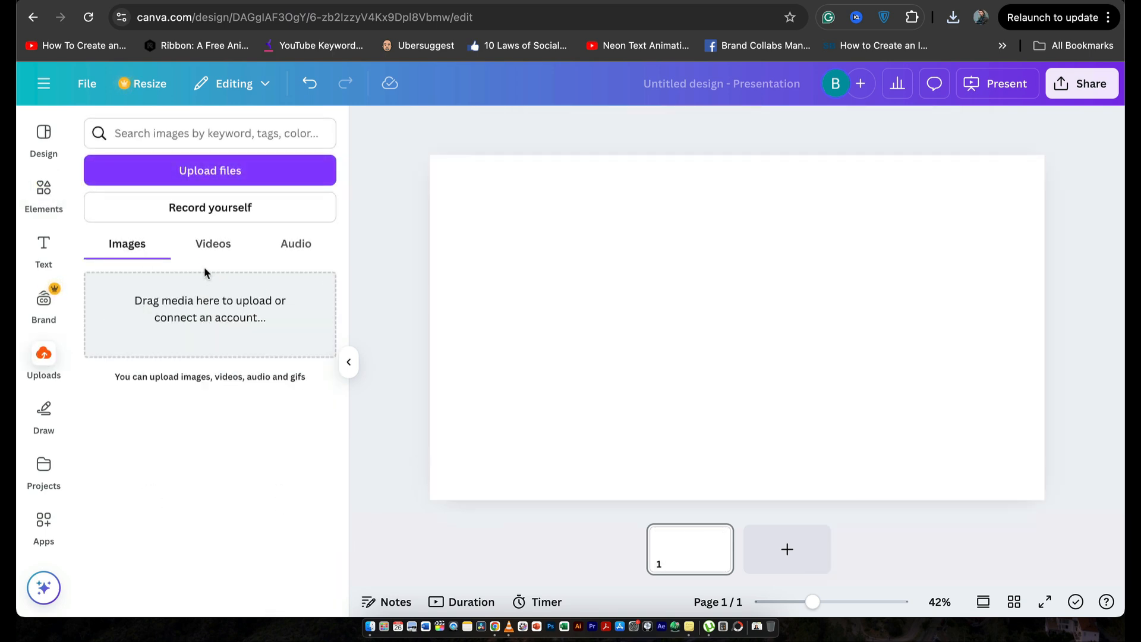
pyautogui.click(370, 624)
pyautogui.moveTo(434, 138); pyautogui.dragTo(208, 400)
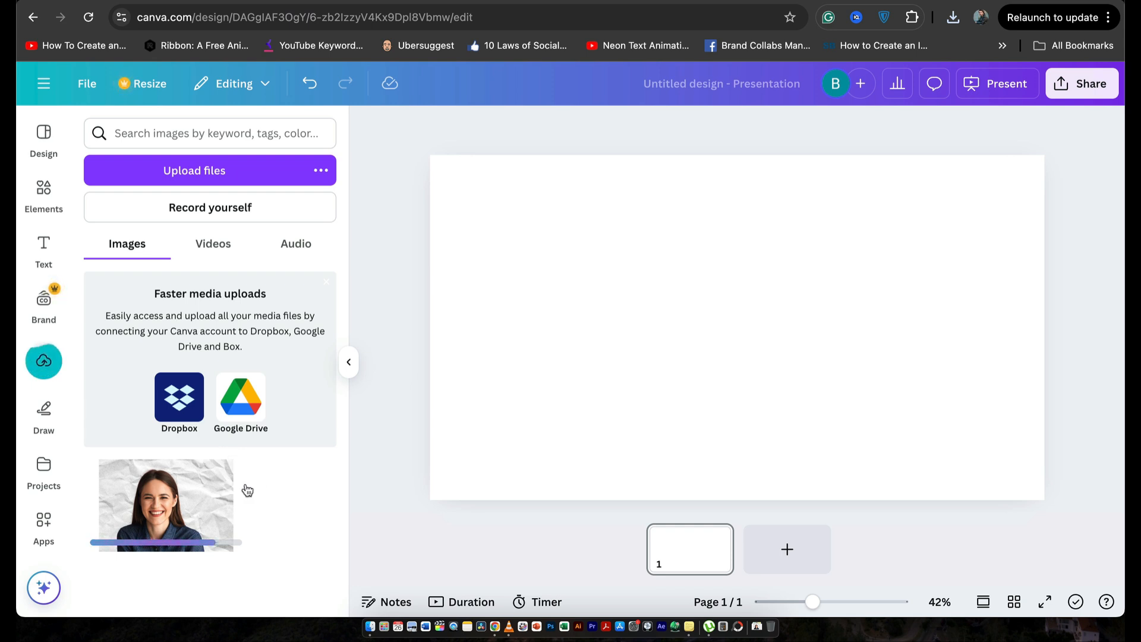
# Step: Place the uploaded composition on the blank page and enlarge it to cover the full page height and width
pyautogui.moveTo(157, 519); pyautogui.dragTo(581, 257)
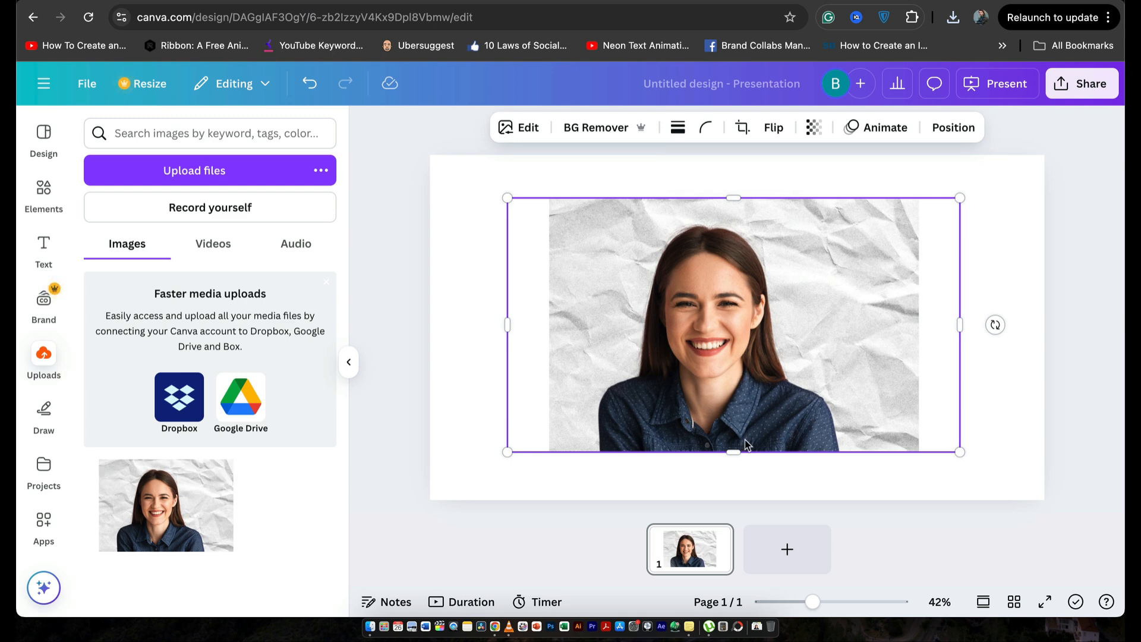
pyautogui.moveTo(732, 453); pyautogui.dragTo(731, 500)
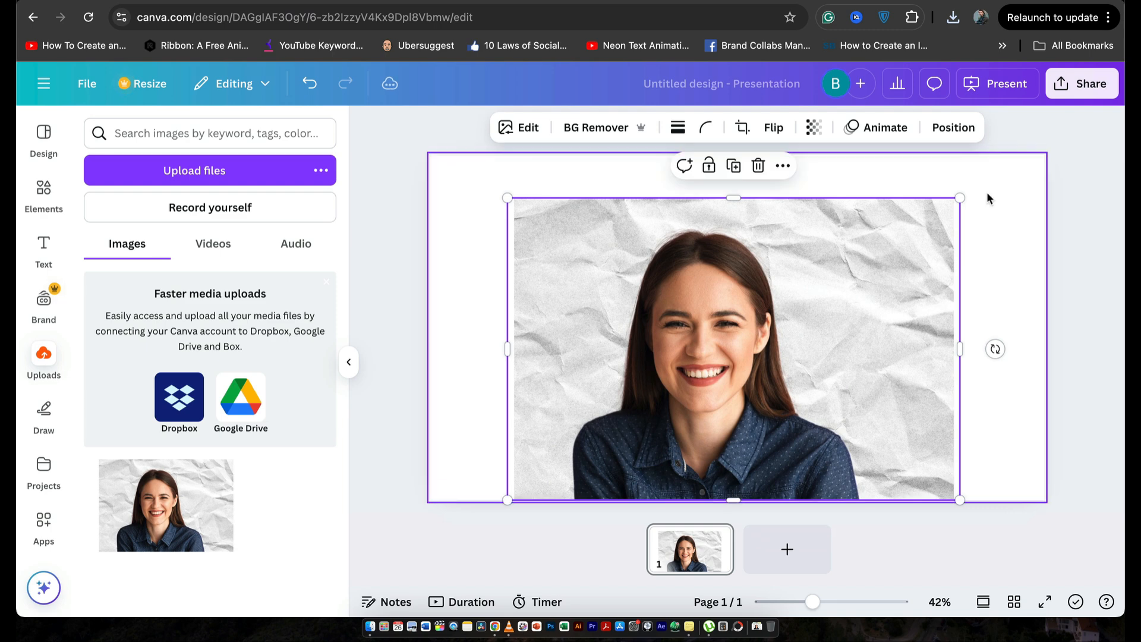
pyautogui.moveTo(961, 196); pyautogui.dragTo(1051, 154)
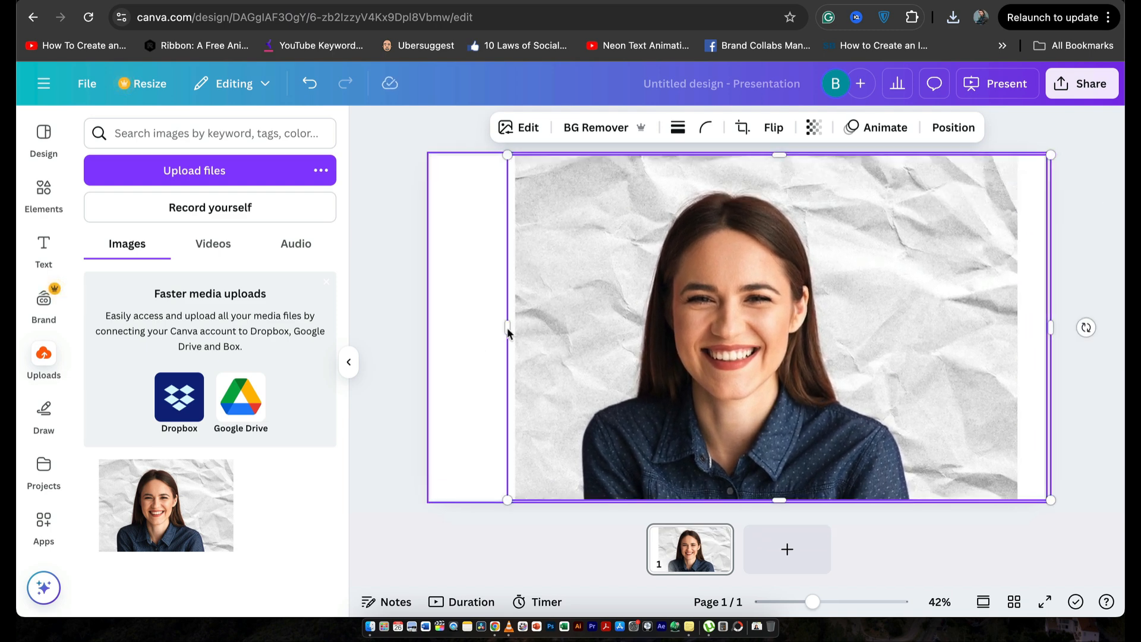
pyautogui.moveTo(508, 327); pyautogui.dragTo(431, 327)
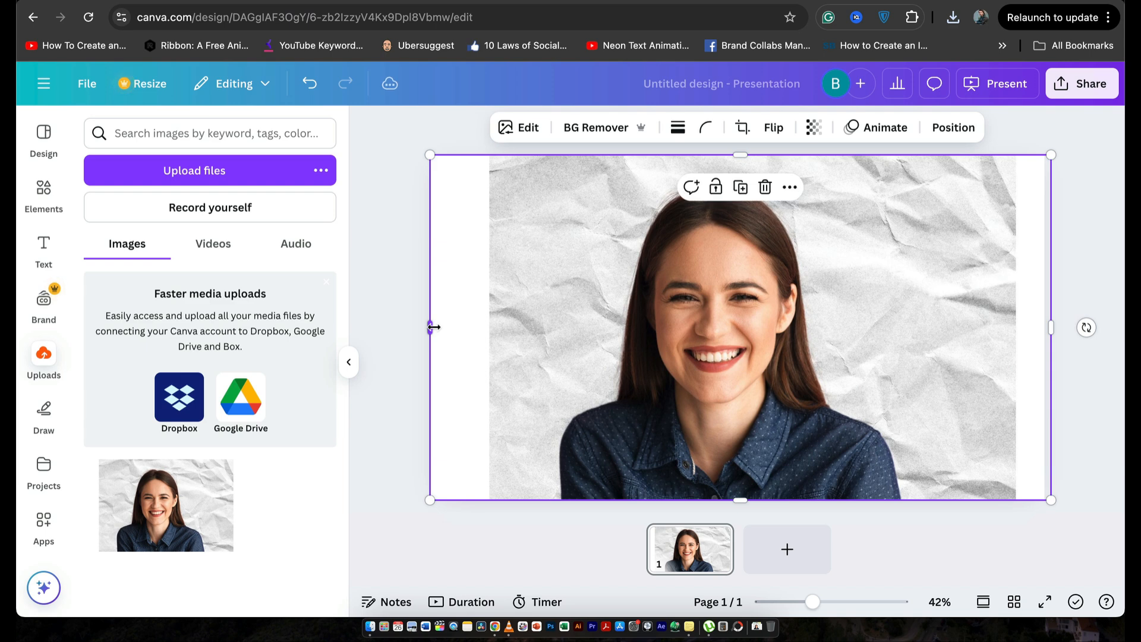
# Step: Trim the composition slightly at its left edge, shift it left to centre it on the page, and deselect it
pyautogui.moveTo(585, 349); pyautogui.dragTo(569, 349)
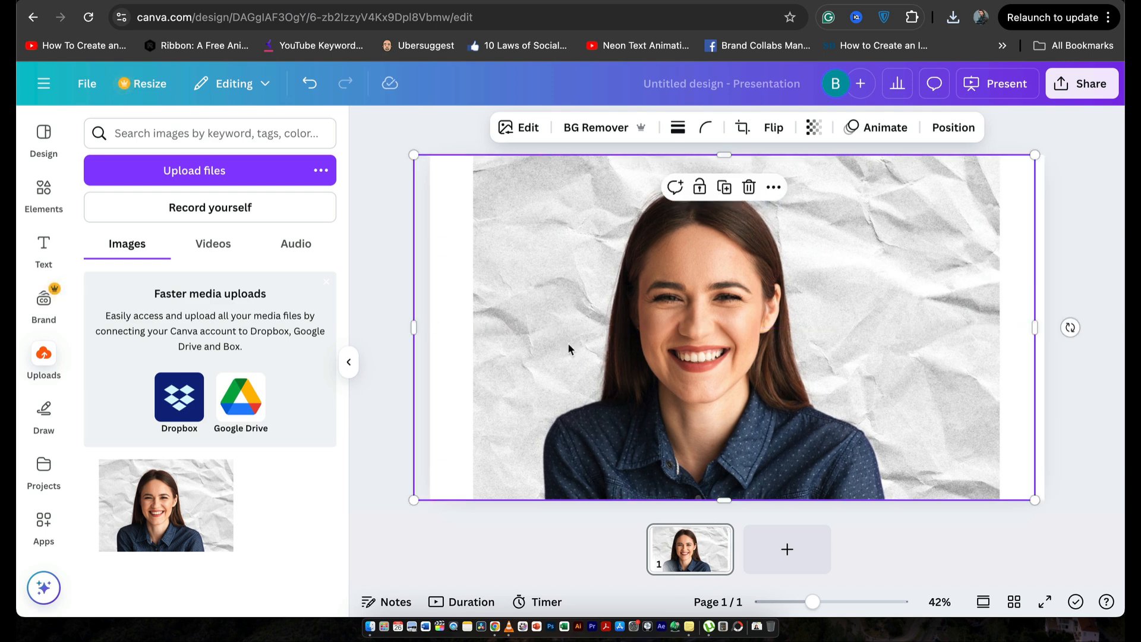
pyautogui.press('super+z')
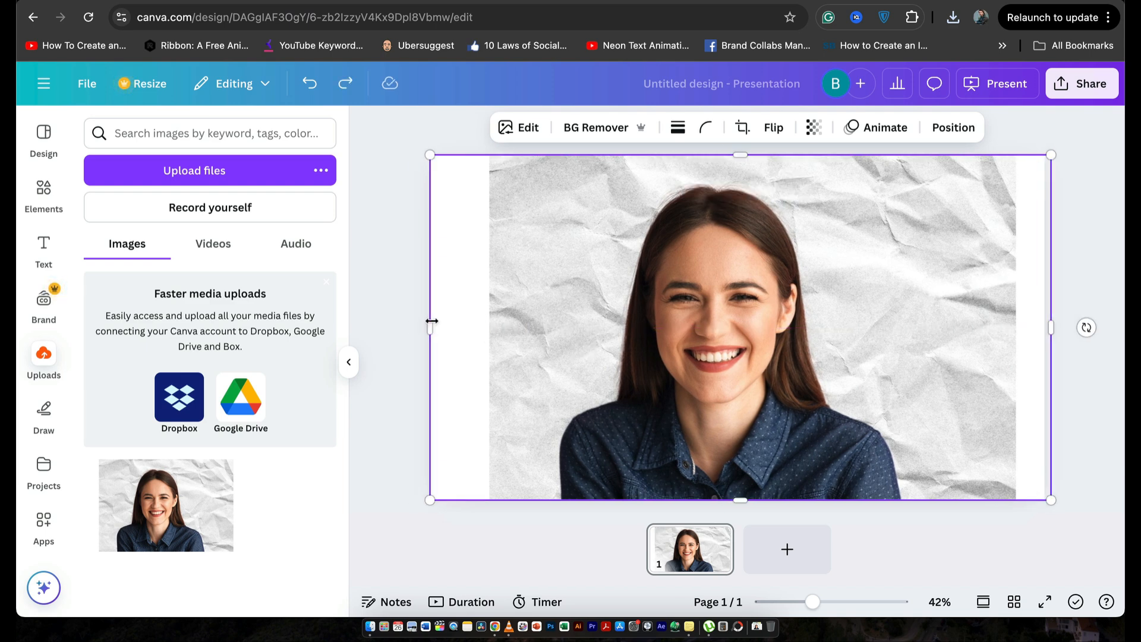
pyautogui.moveTo(431, 327); pyautogui.dragTo(441, 327)
pyautogui.moveTo(544, 328); pyautogui.dragTo(533, 330)
pyautogui.click(385, 303)
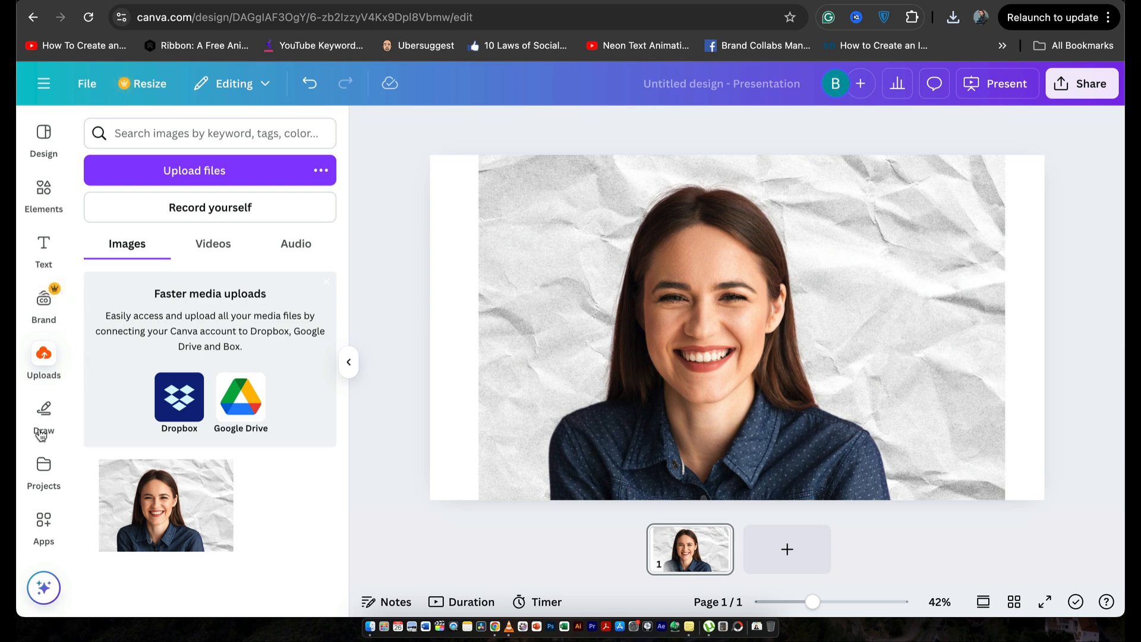
# Step: Search the Canva apps for "CHOPPY" and show the results for the Choppy Crop suggestion
pyautogui.click(43, 521)
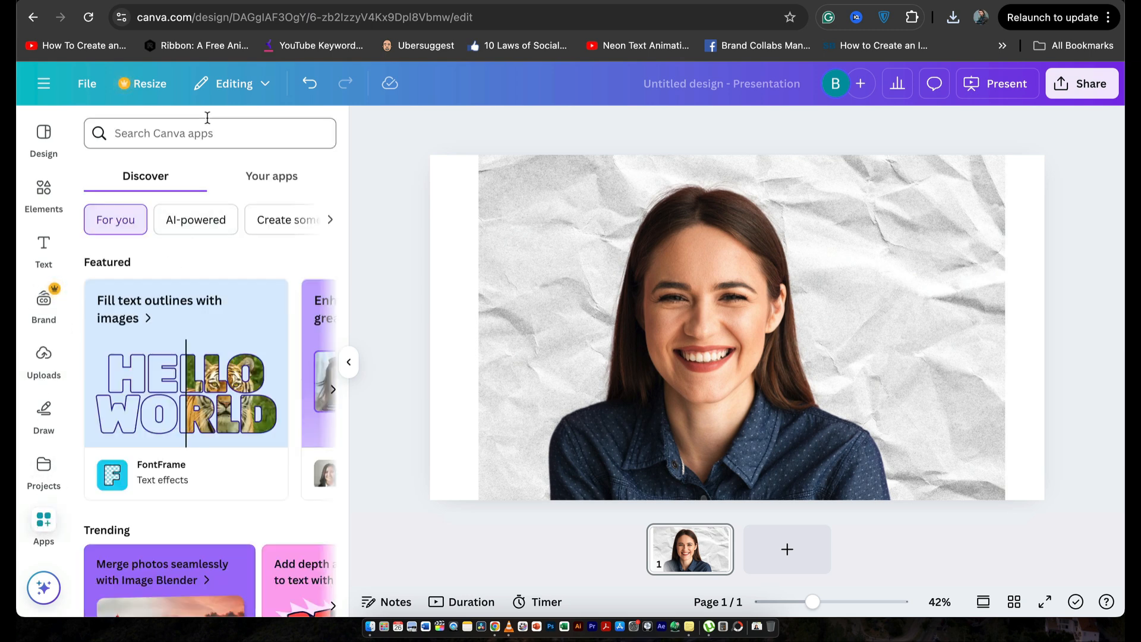
pyautogui.click(200, 141)
pyautogui.write('CH')
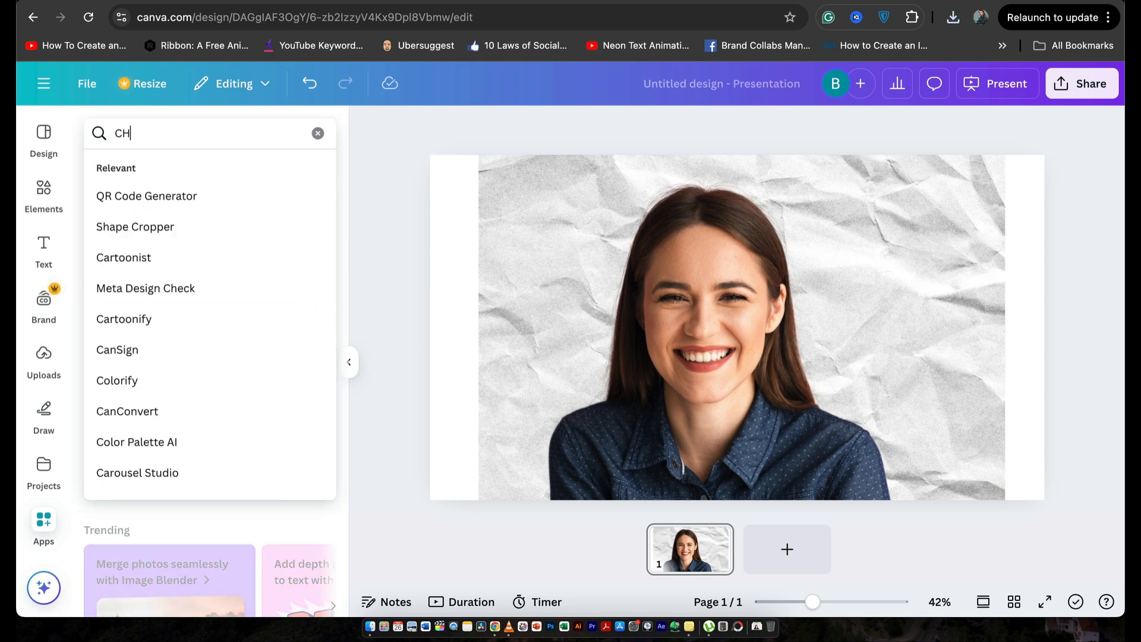
pyautogui.write('OPPY')
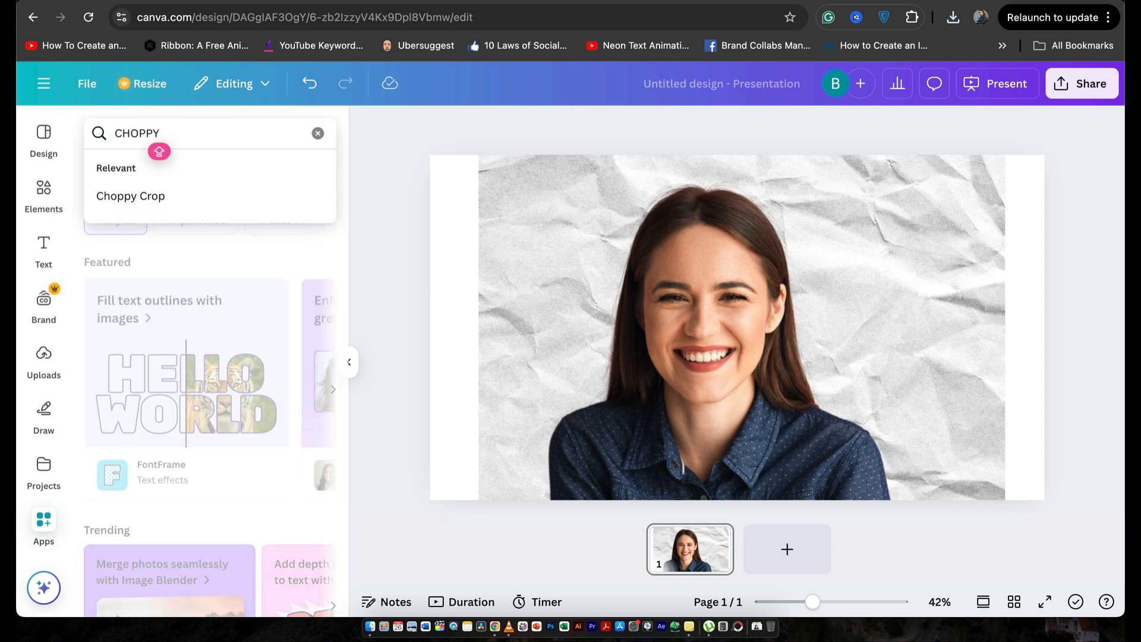
pyautogui.click(184, 197)
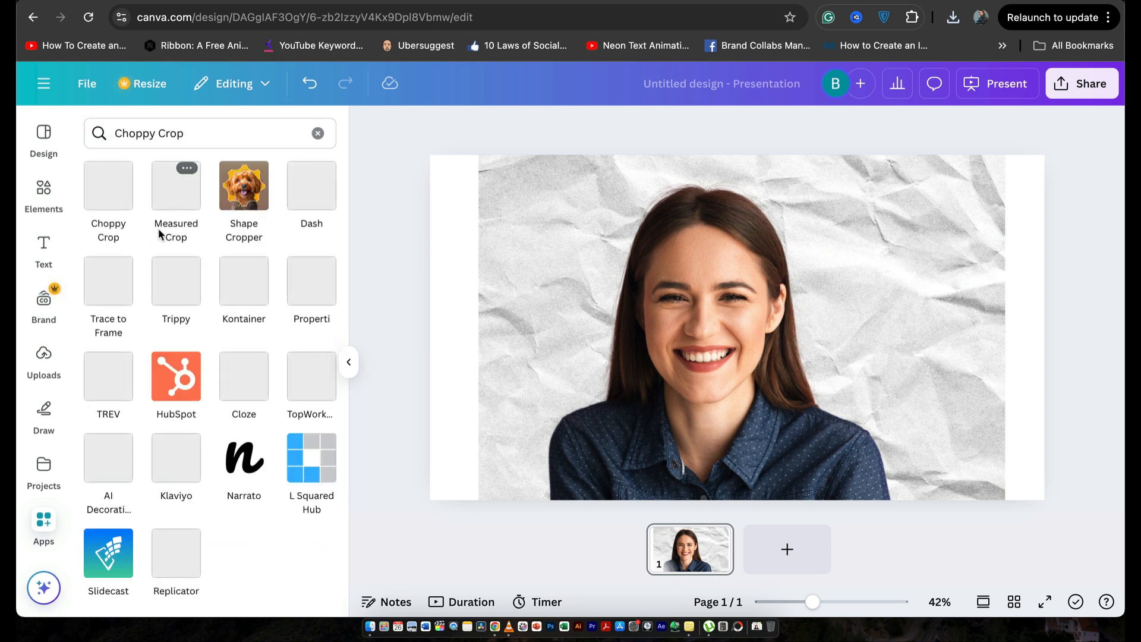
# Step: Open the Choppy Crop app from the search results and dismiss its app permissions notice
pyautogui.click(109, 201)
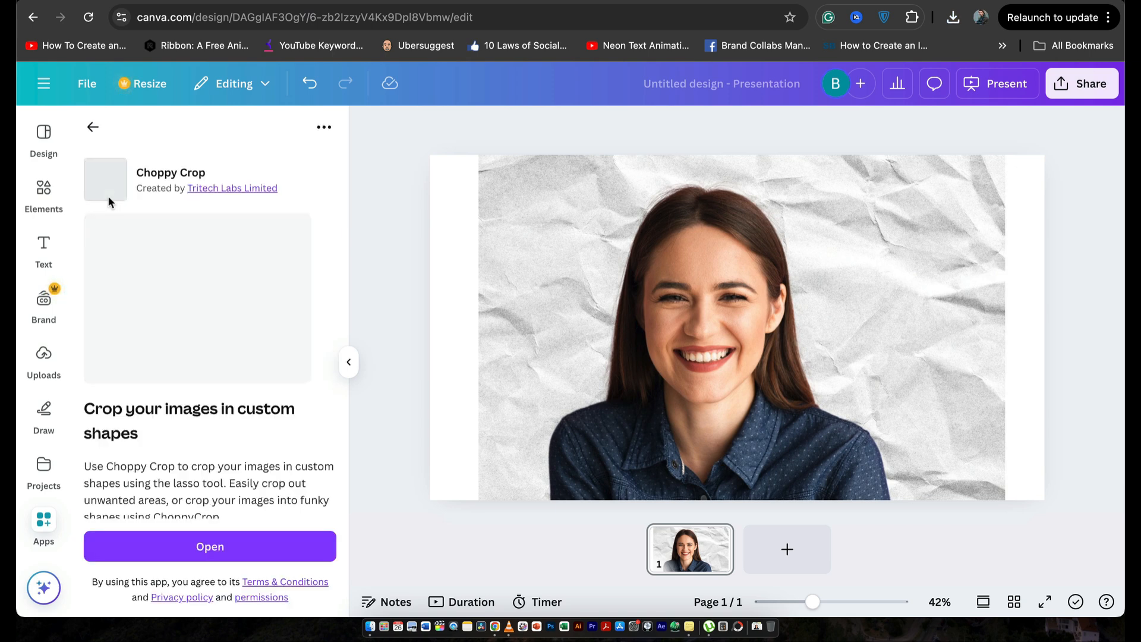
pyautogui.scroll(-3, 151, 299)
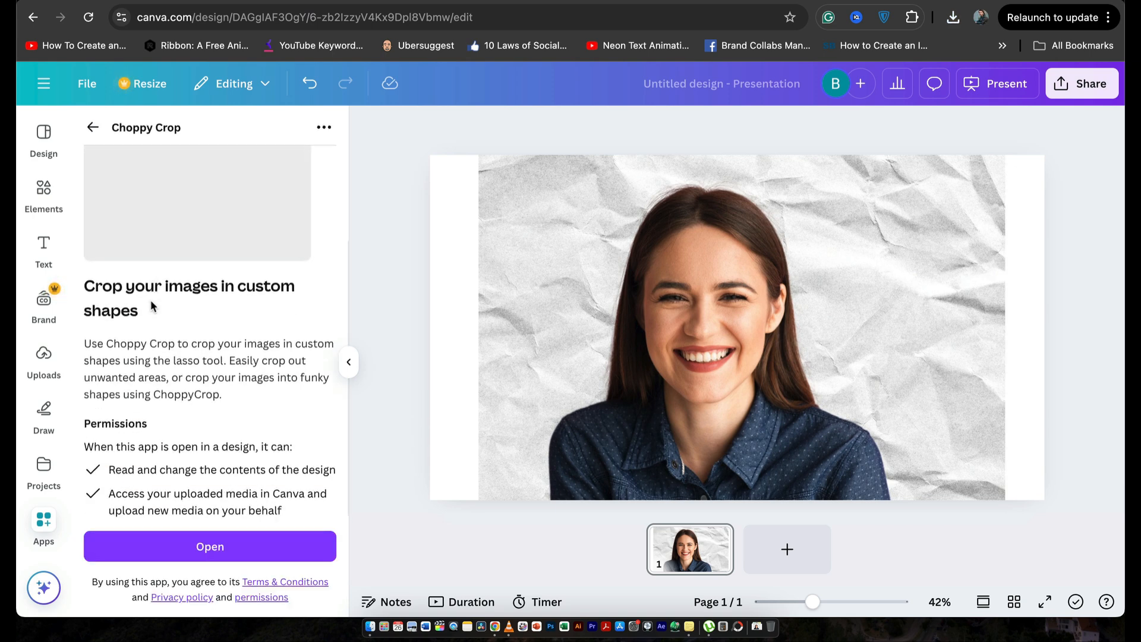
pyautogui.scroll(3, 151, 300)
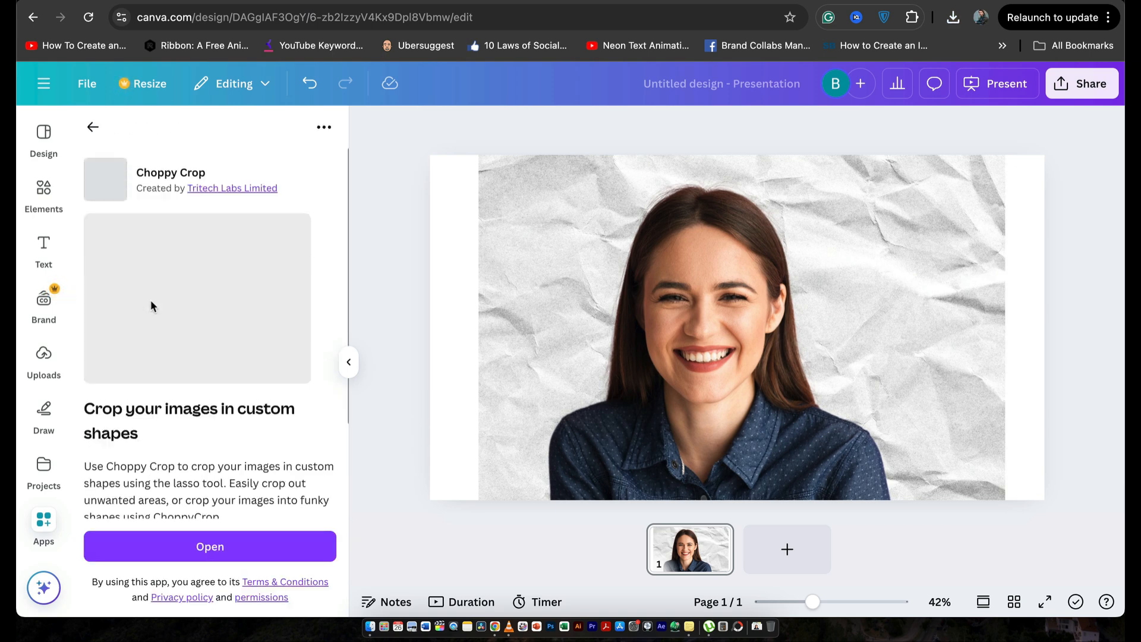
pyautogui.click(211, 559)
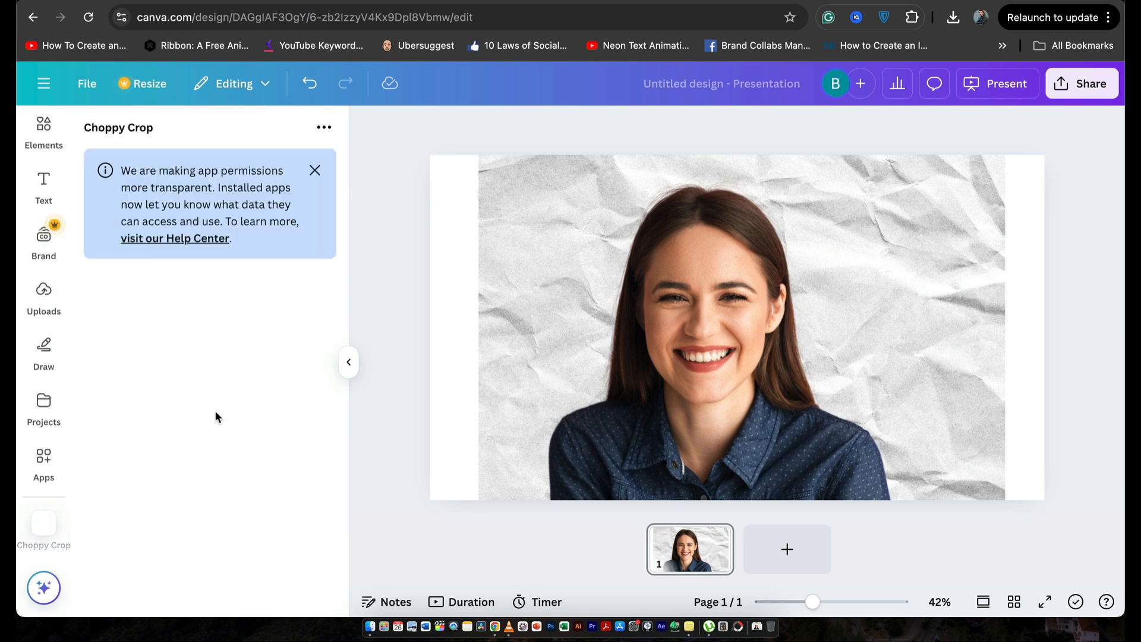
pyautogui.click(315, 171)
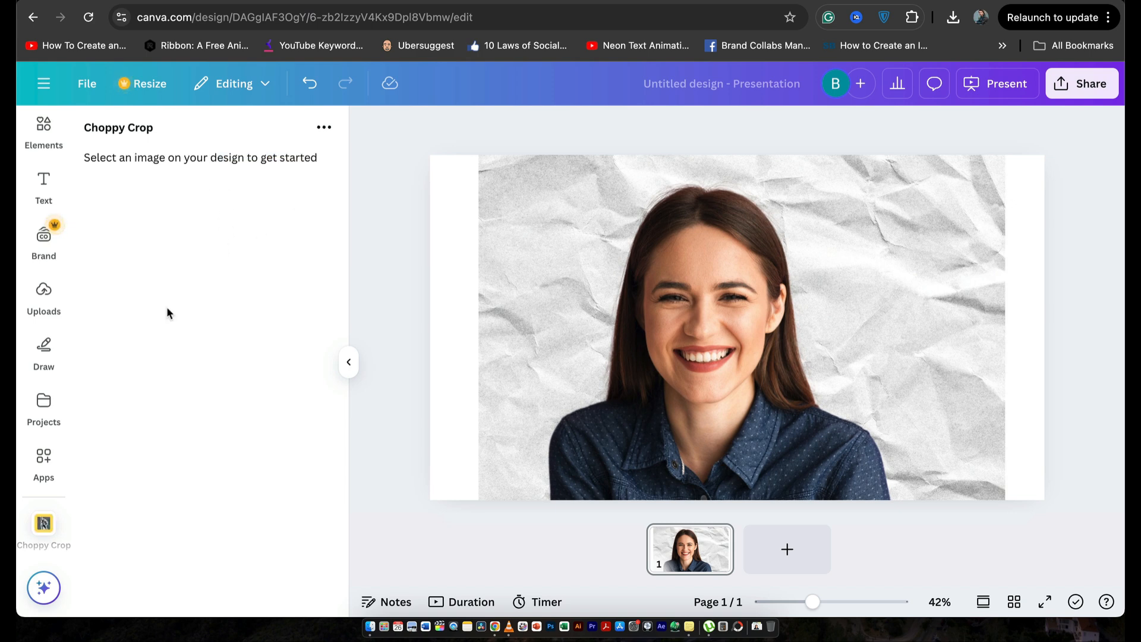
pyautogui.click(47, 526)
pyautogui.click(48, 526)
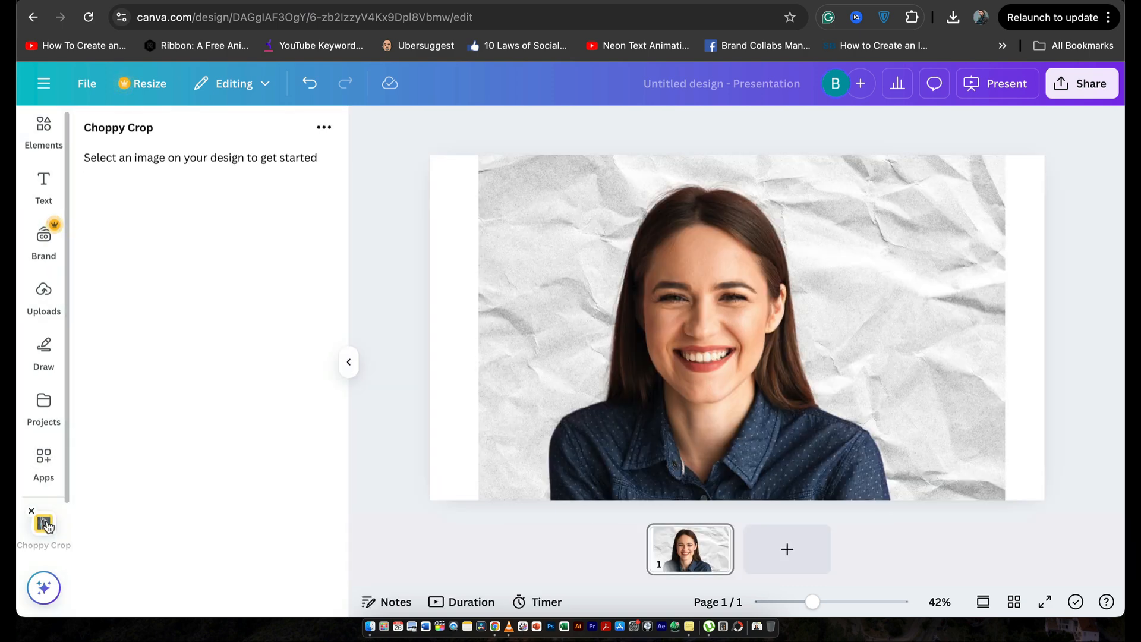
# Step: Select the composition and trace a closed choppy crop outline around the woman, leaving a margin of crumpled paper around her
pyautogui.click(671, 241)
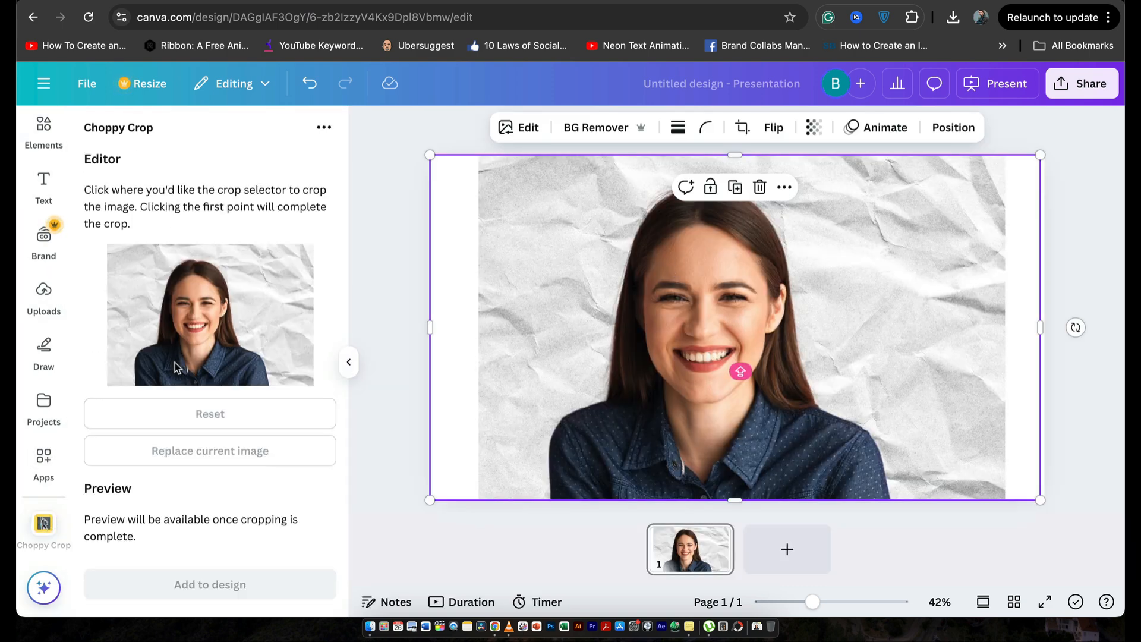
pyautogui.click(125, 378)
pyautogui.click(128, 355)
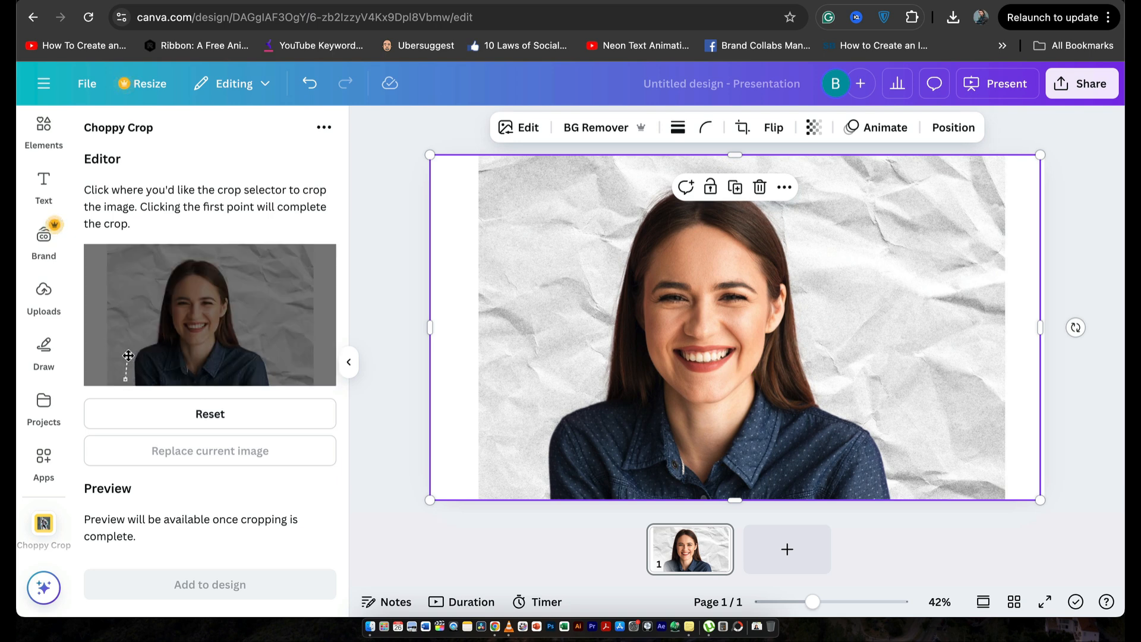
pyautogui.click(140, 343)
pyautogui.click(152, 334)
pyautogui.click(152, 315)
pyautogui.click(154, 294)
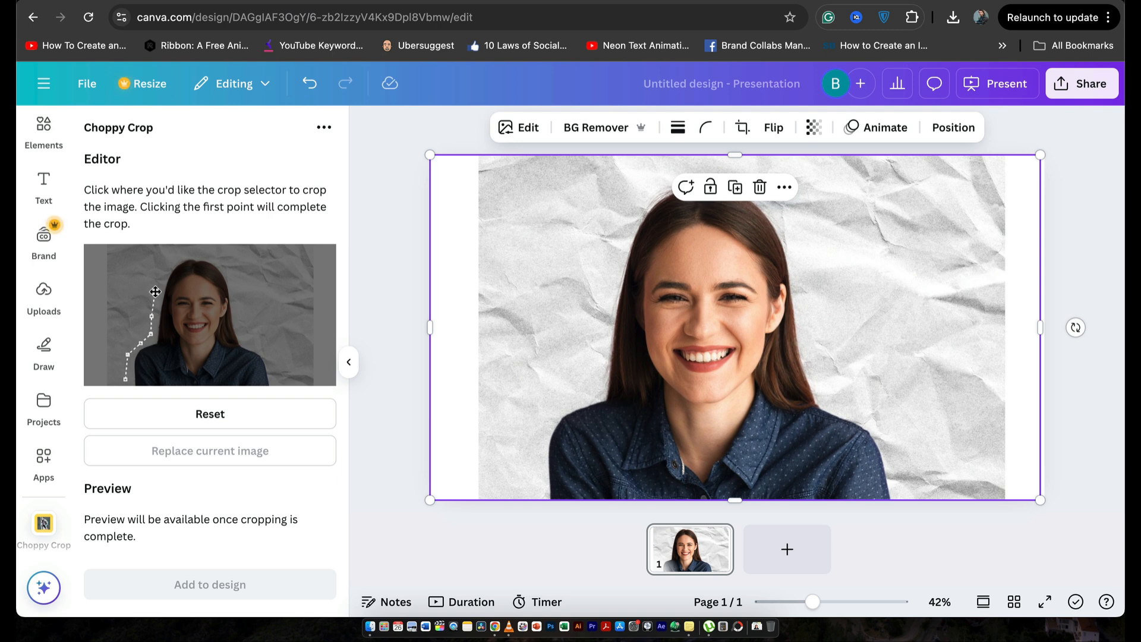
pyautogui.click(160, 277)
pyautogui.click(190, 252)
pyautogui.click(254, 346)
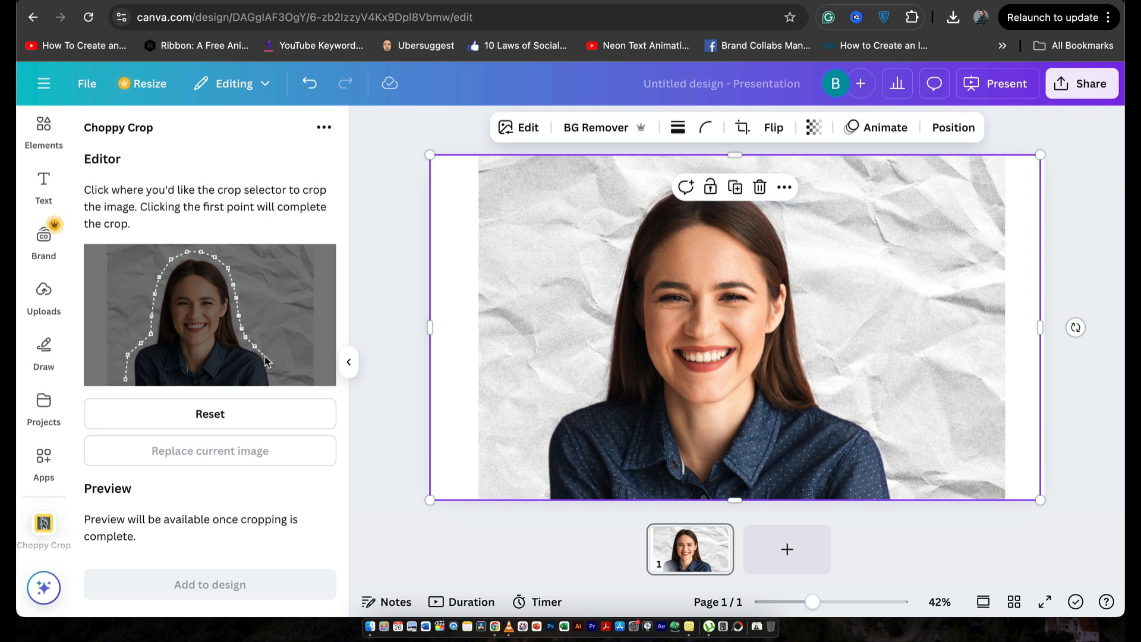
pyautogui.click(269, 364)
pyautogui.click(272, 380)
pyautogui.click(126, 379)
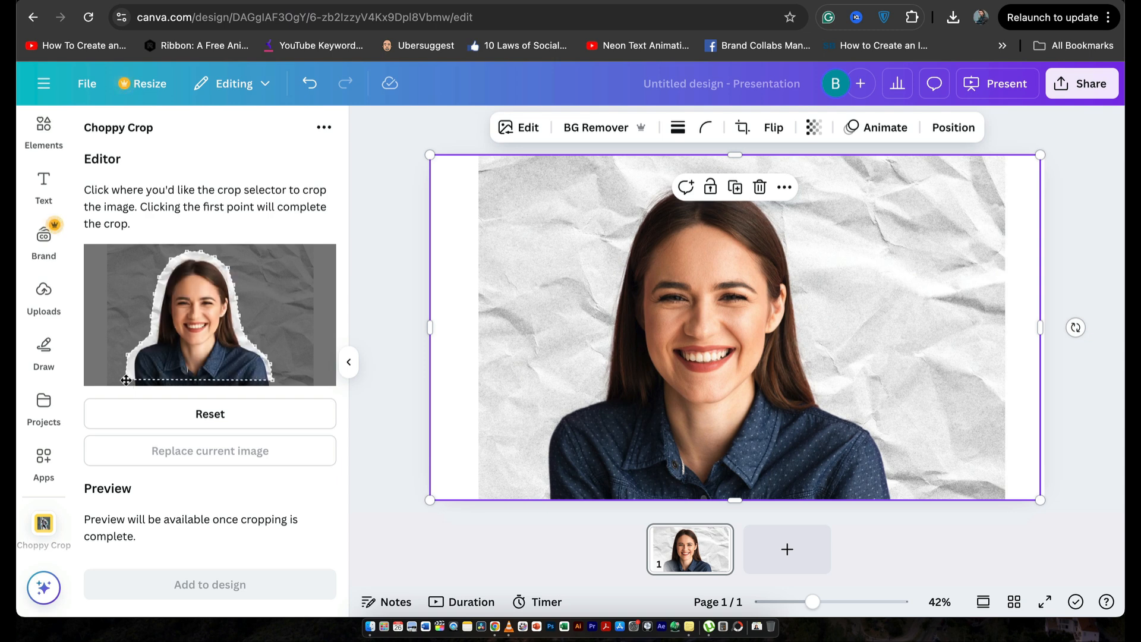
# Step: Add the cropped cut-out to the design and delete the full composition behind it
pyautogui.scroll(-2, 171, 479)
pyautogui.scroll(-3, 171, 479)
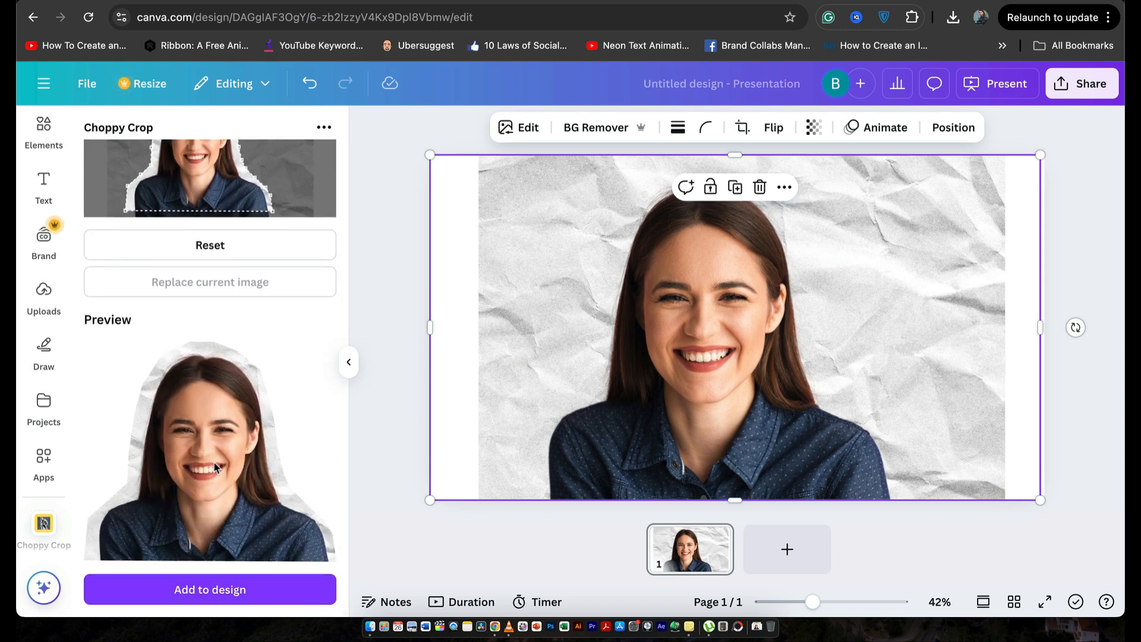
pyautogui.moveTo(215, 467); pyautogui.dragTo(580, 254)
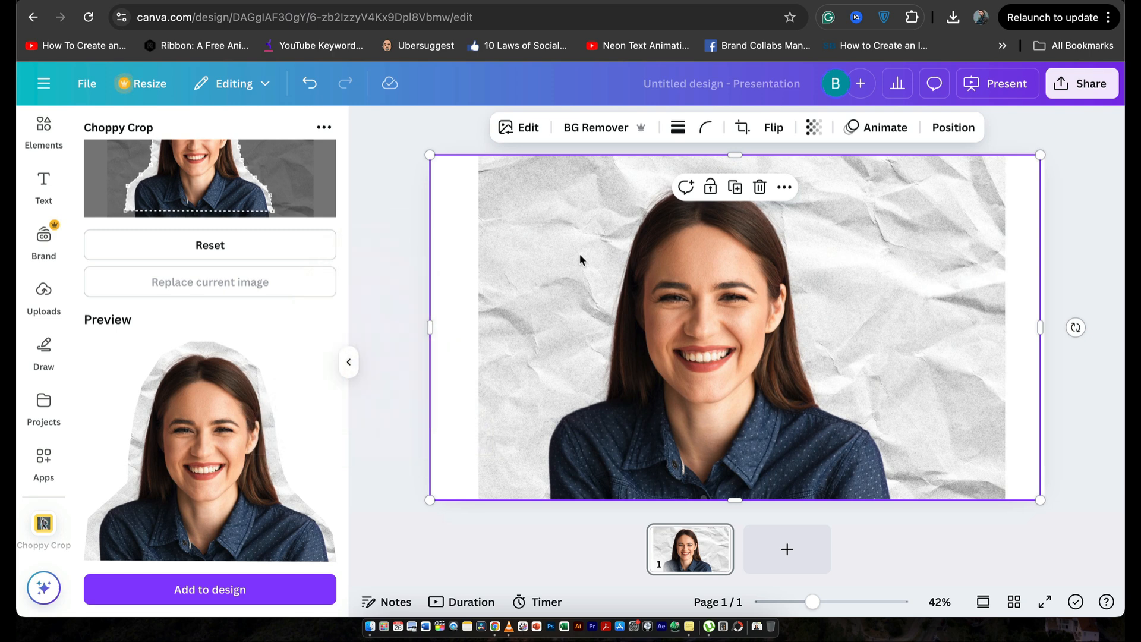
pyautogui.click(208, 600)
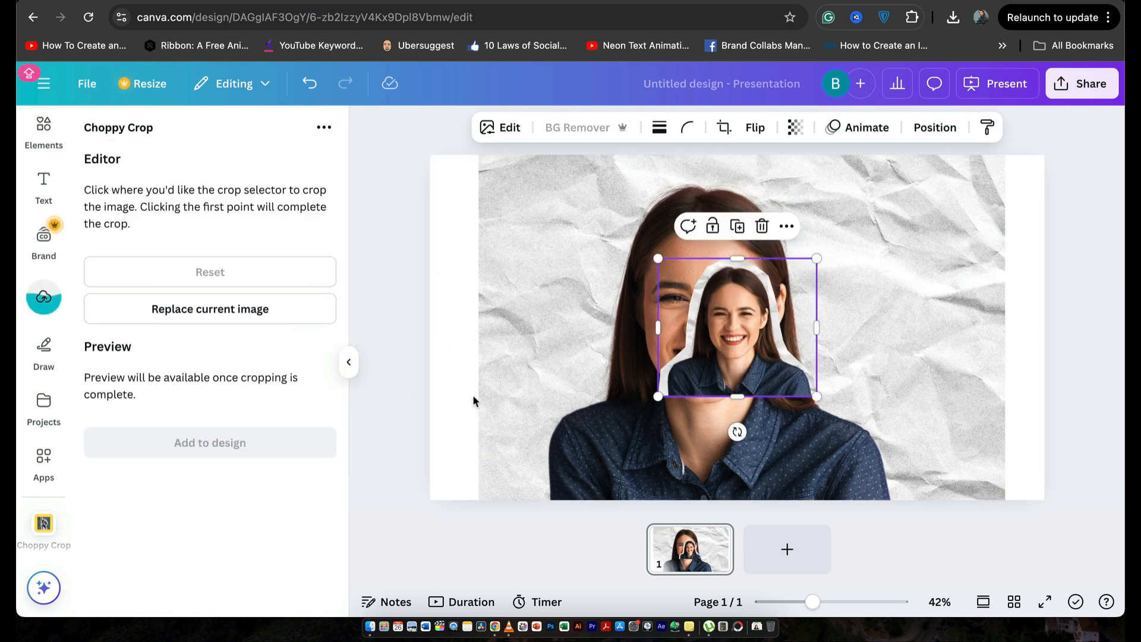
pyautogui.click(531, 345)
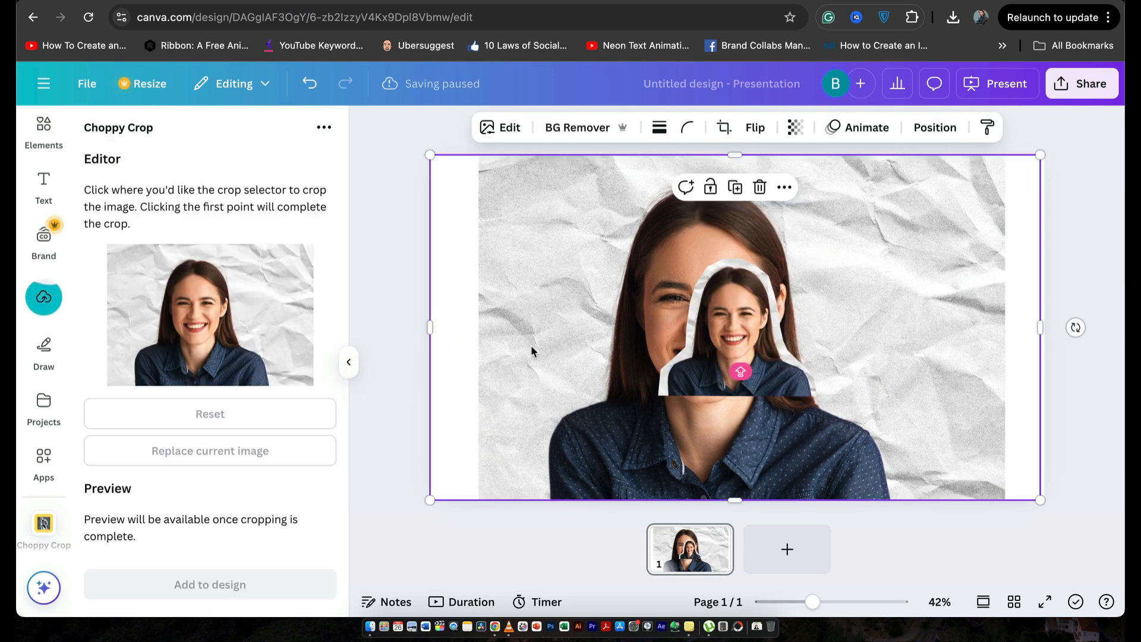
pyautogui.press('BackSpace')
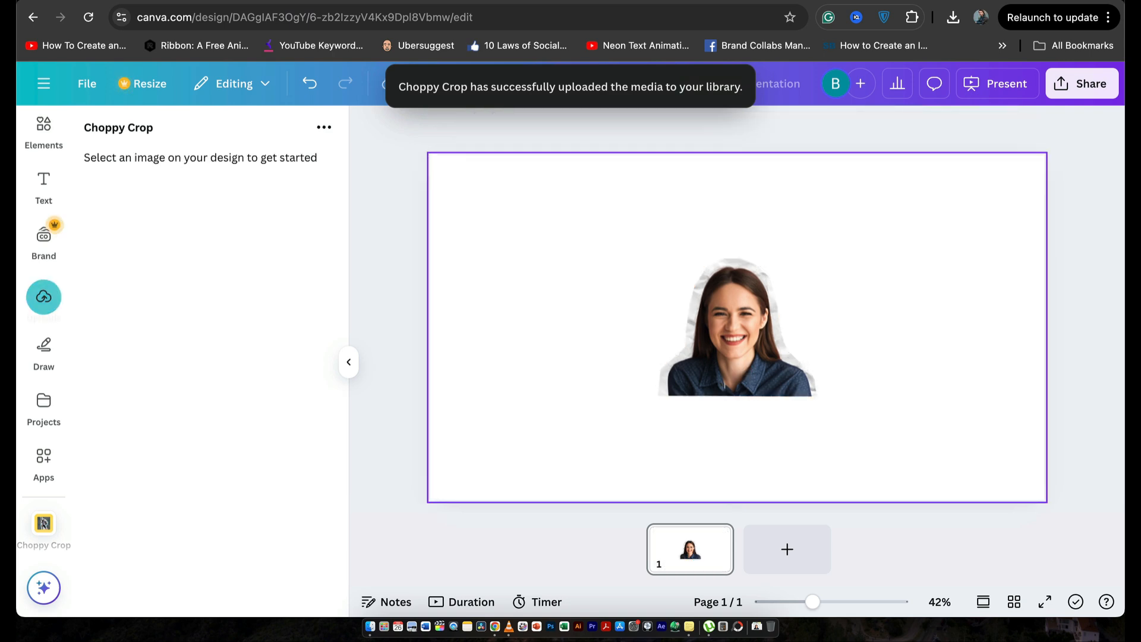
# Step: Enlarge the cut-out portrait to most of the page height and centre it horizontally against the page's bottom edge
pyautogui.click(766, 359)
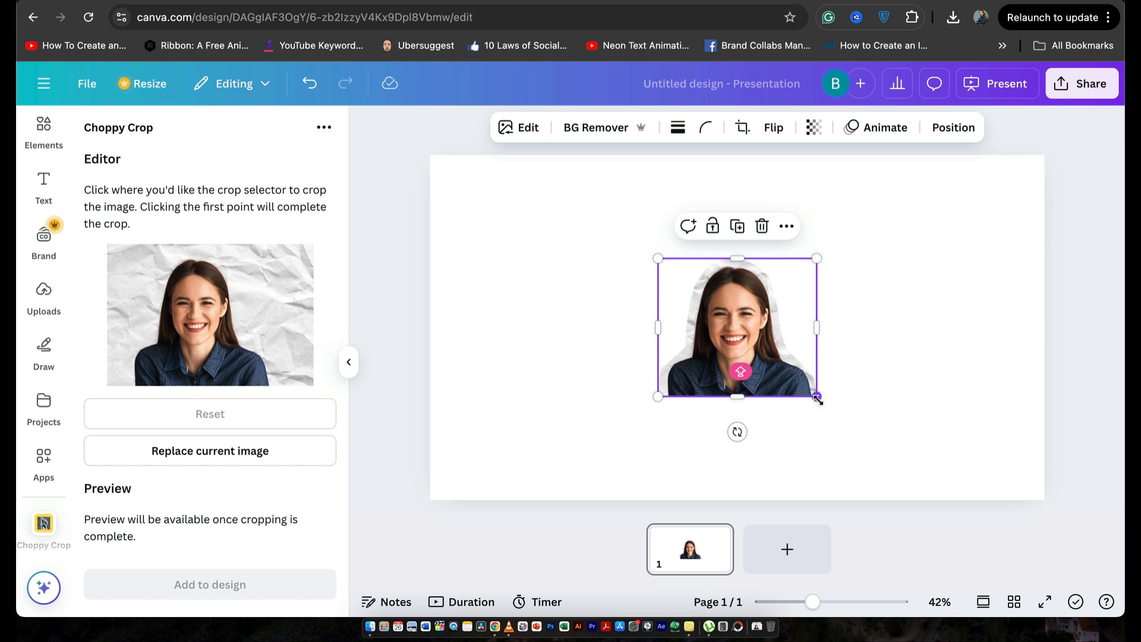
pyautogui.moveTo(816, 396); pyautogui.dragTo(983, 461)
pyautogui.moveTo(826, 395); pyautogui.dragTo(757, 300)
pyautogui.moveTo(879, 426); pyautogui.dragTo(948, 453)
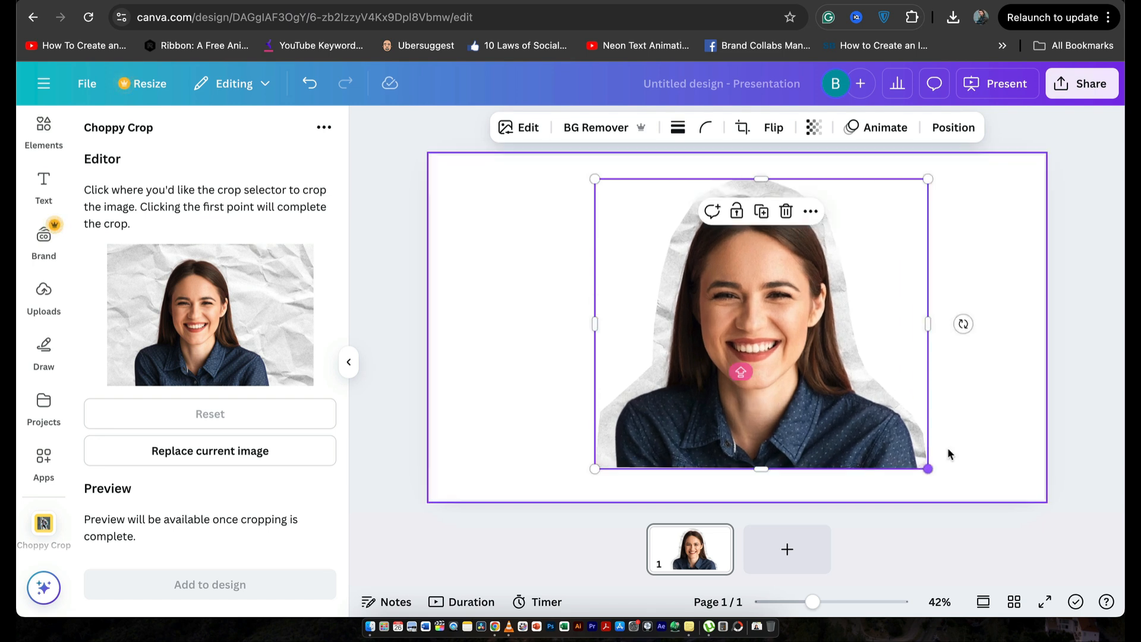
pyautogui.moveTo(826, 407); pyautogui.dragTo(802, 438)
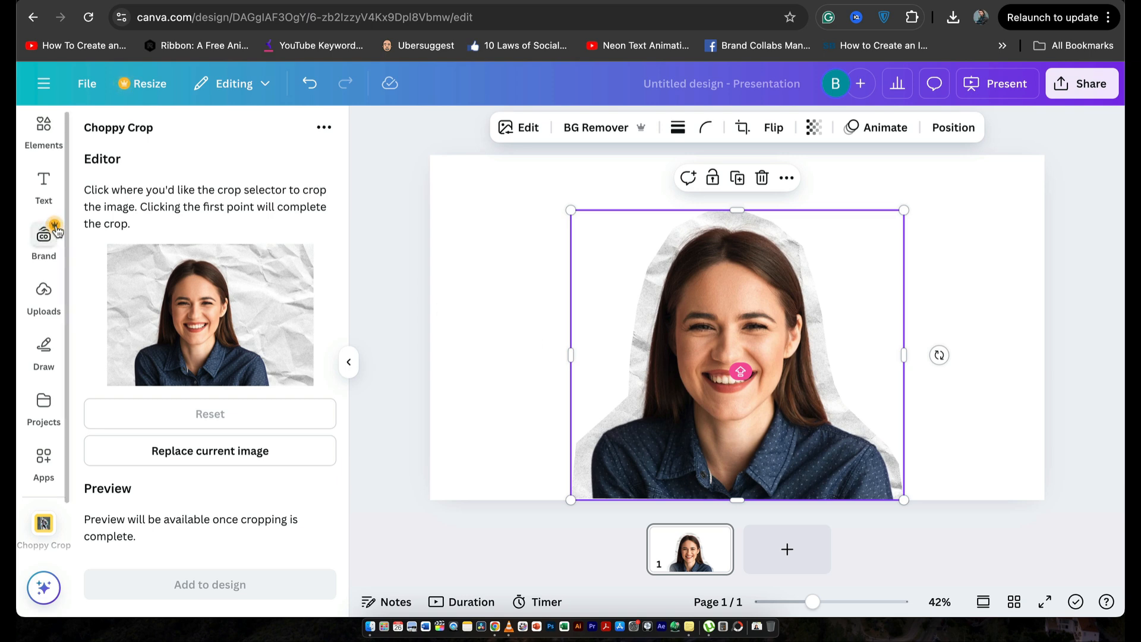
# Step: Search the photo elements for "GRUNGE" in place of the earlier paper search
pyautogui.click(43, 139)
pyautogui.doubleClick(182, 134)
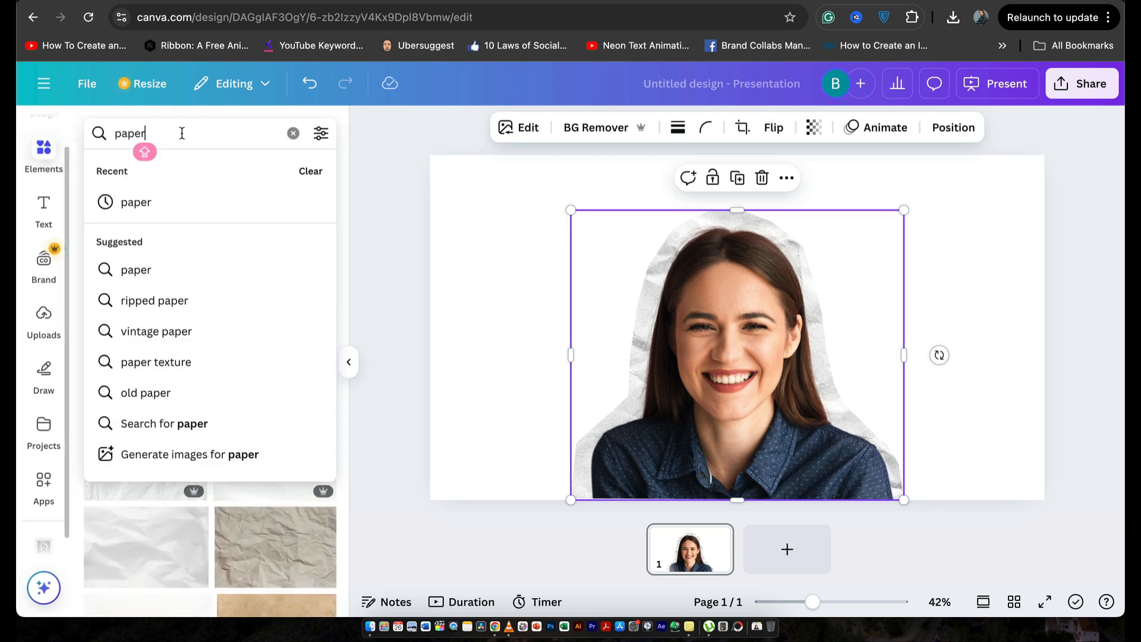
pyautogui.write('GRUNGE')
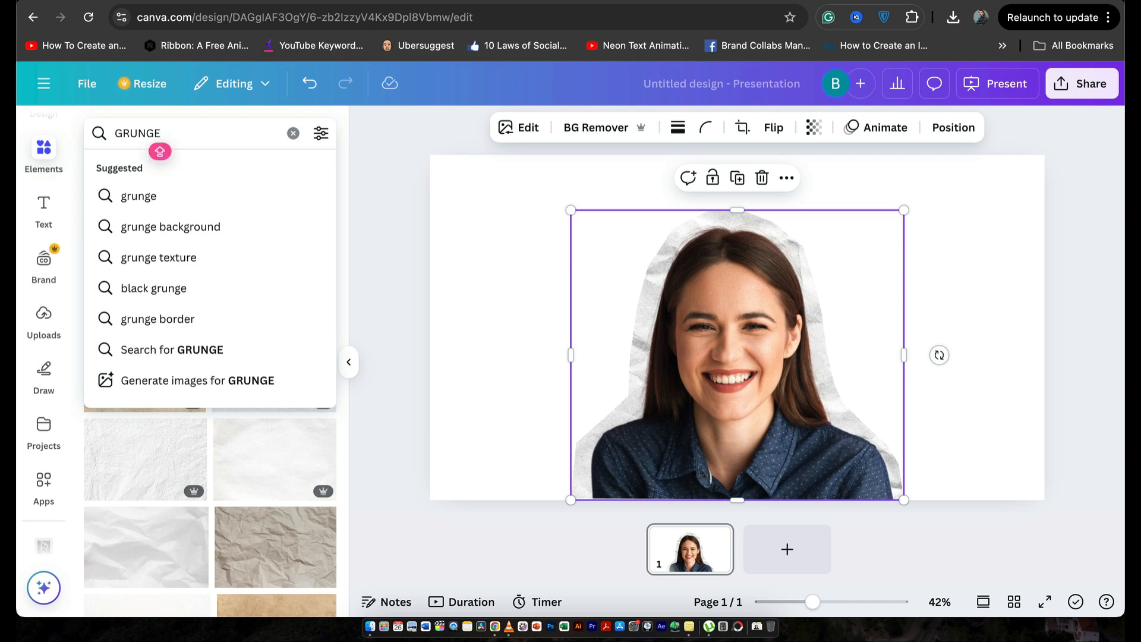
pyautogui.press('Return')
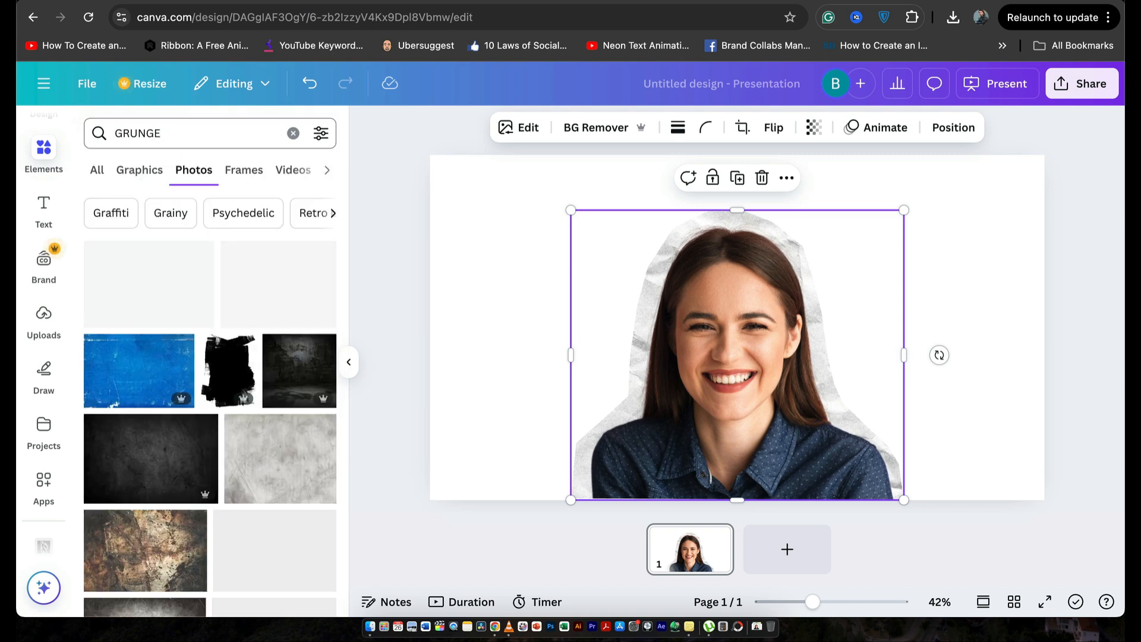
# Step: Add the scratched blue grunge photo to the page and send it backward behind the cut-out portrait
pyautogui.moveTo(140, 375); pyautogui.dragTo(494, 235)
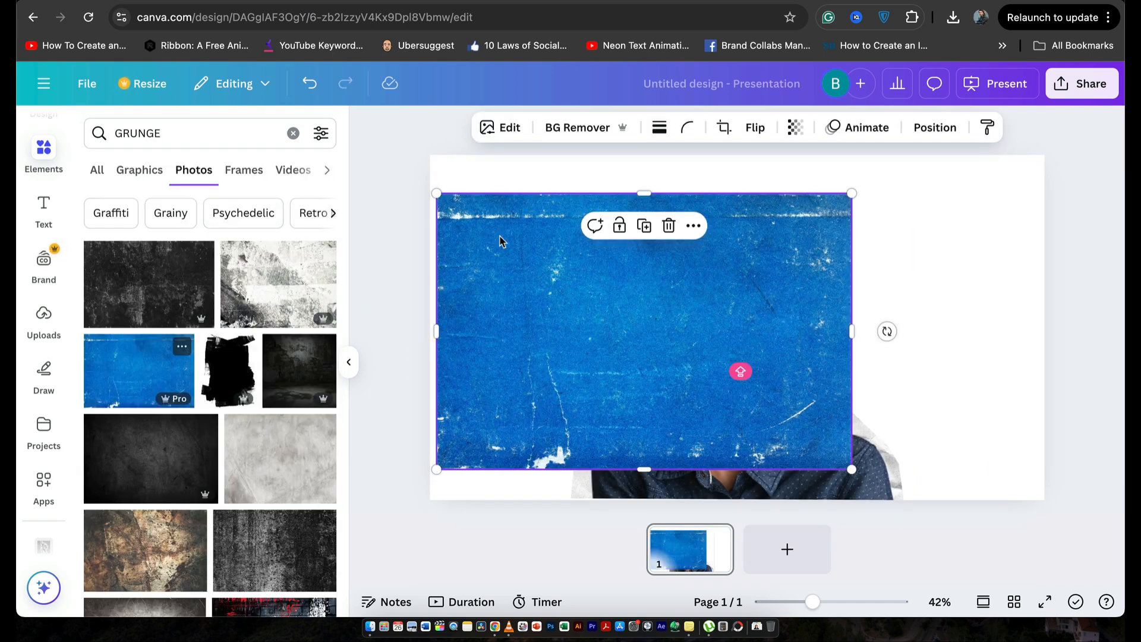
pyautogui.rightClick(530, 271)
pyautogui.moveTo(618, 294)
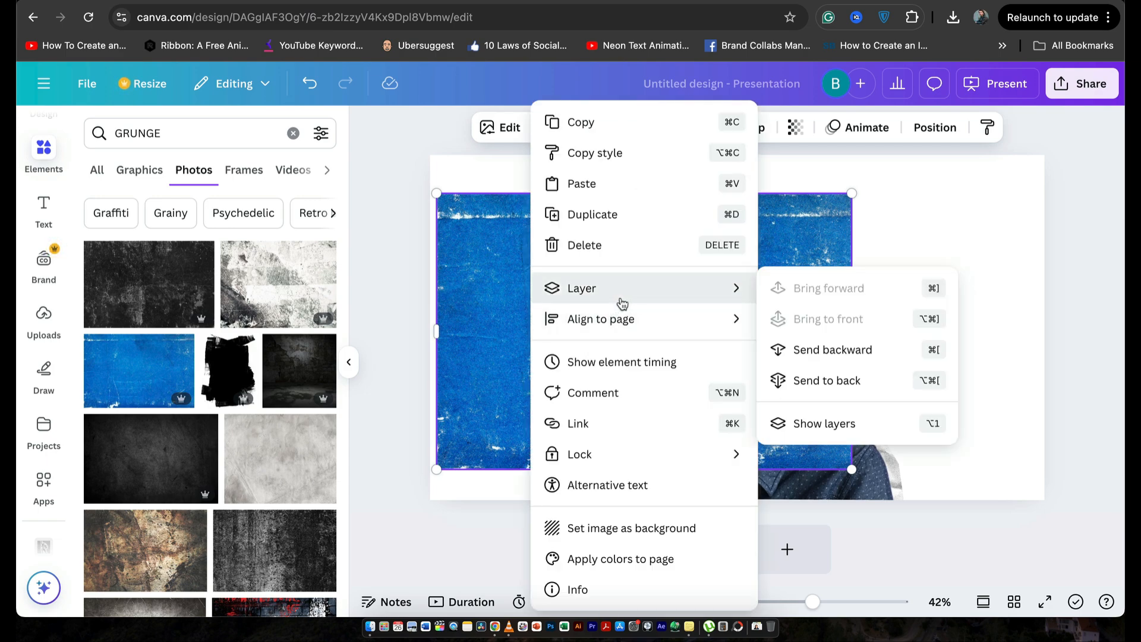
pyautogui.click(812, 351)
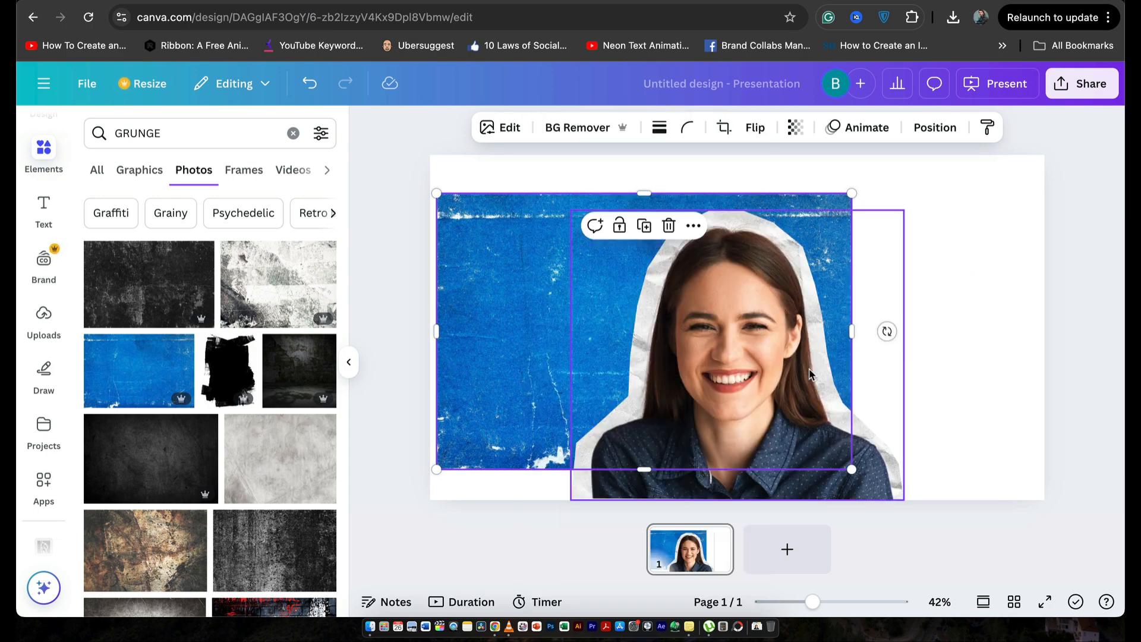
# Step: Enlarge the blue grunge photo past the page's right and bottom edges as a background, and deselect it
pyautogui.moveTo(851, 193); pyautogui.dragTo(1120, 170)
pyautogui.moveTo(1051, 469); pyautogui.dragTo(1113, 510)
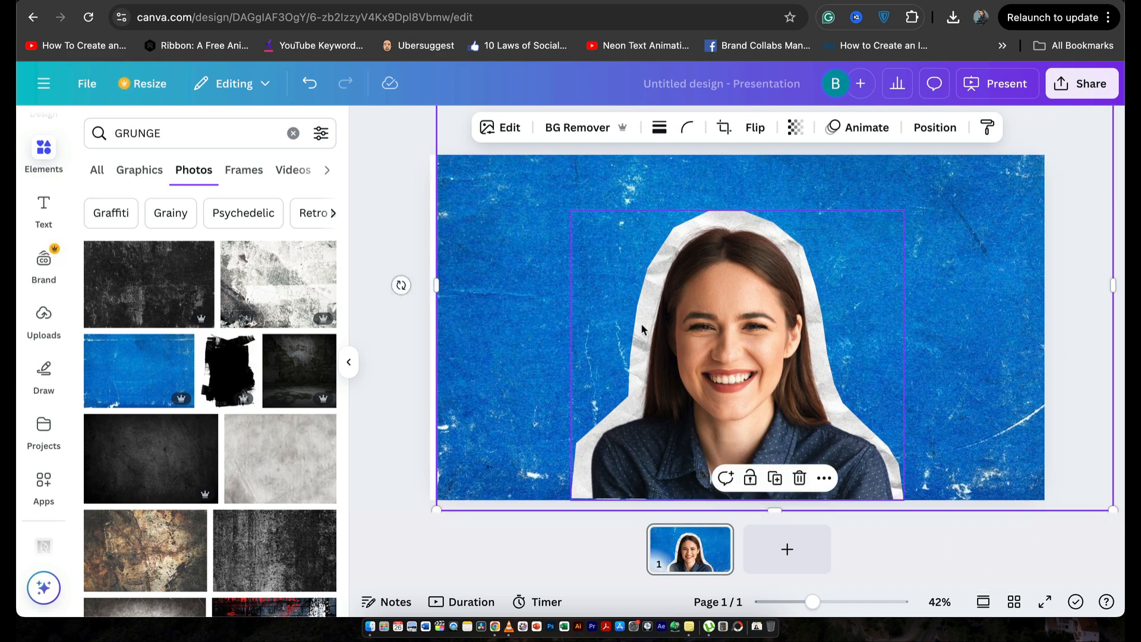
pyautogui.click(377, 220)
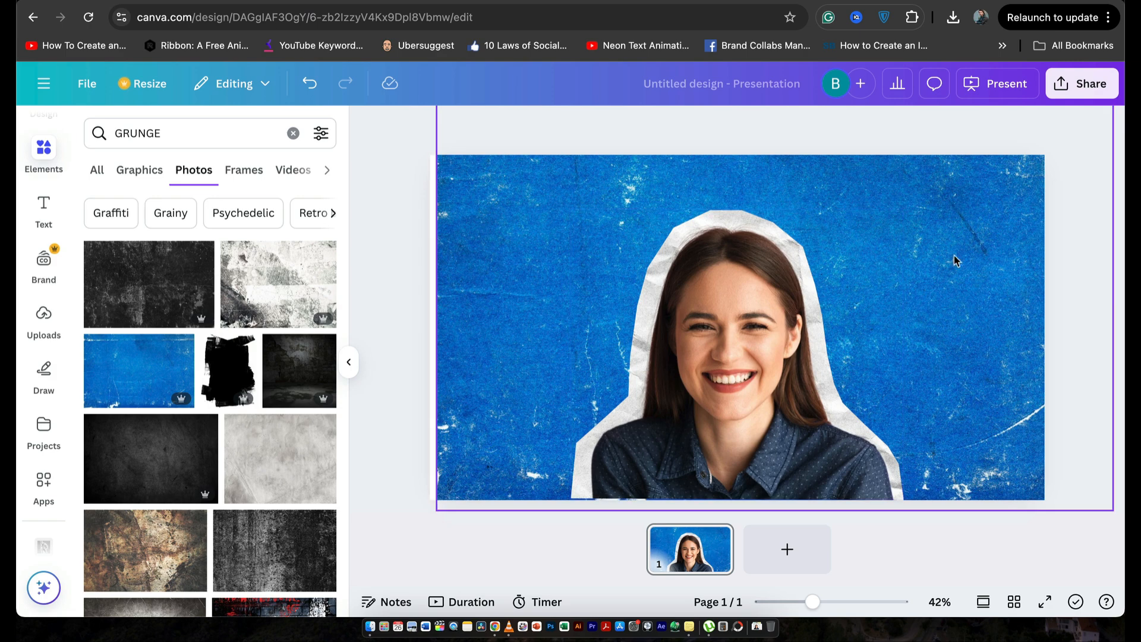